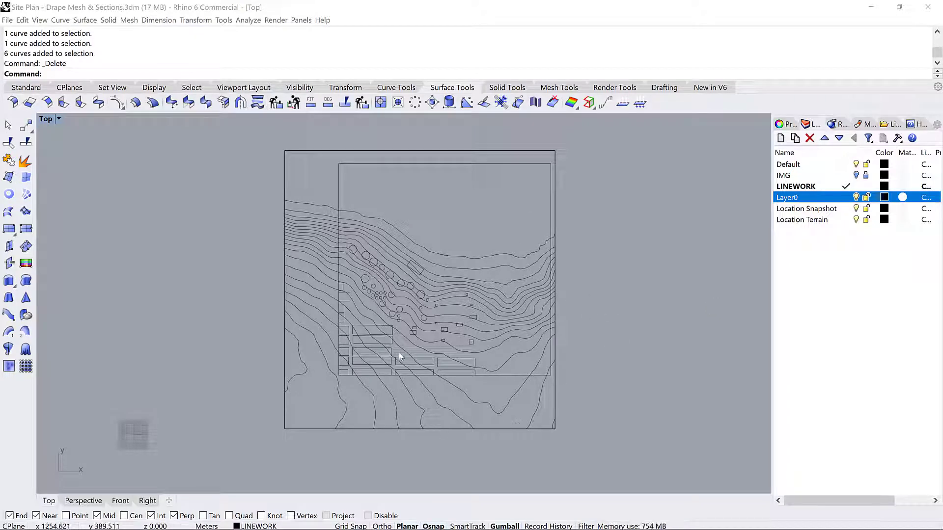
Add a sublayer named Sections under LINEWORK, then select the site surface.
{"action": "left_click", "coordinate": [799, 188]}
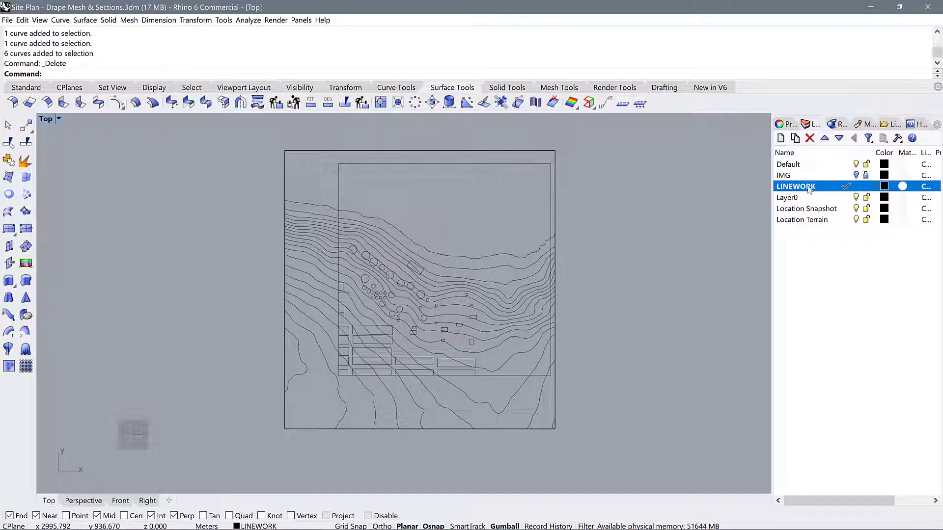
{"action": "left_click", "coordinate": [795, 138]}
{"action": "type", "text": "S"}
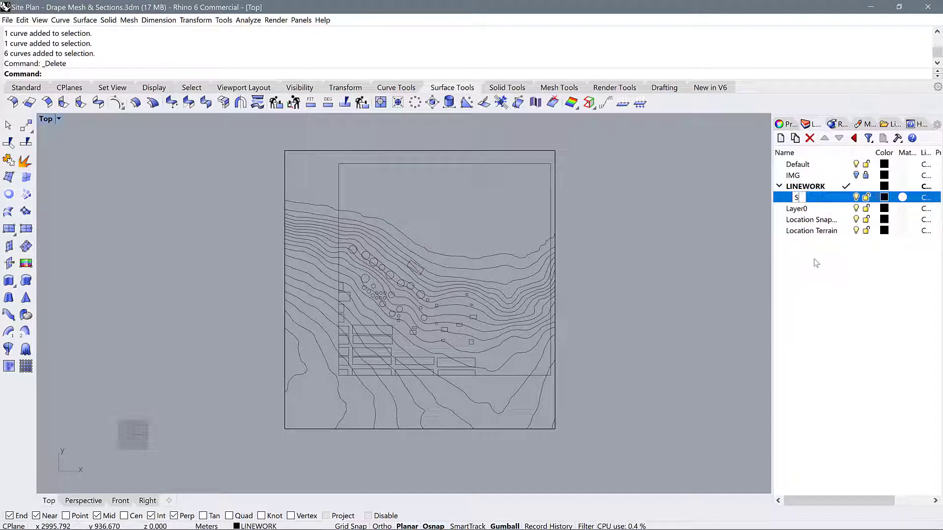
{"action": "type", "text": "ections"}
{"action": "key", "text": "Return"}
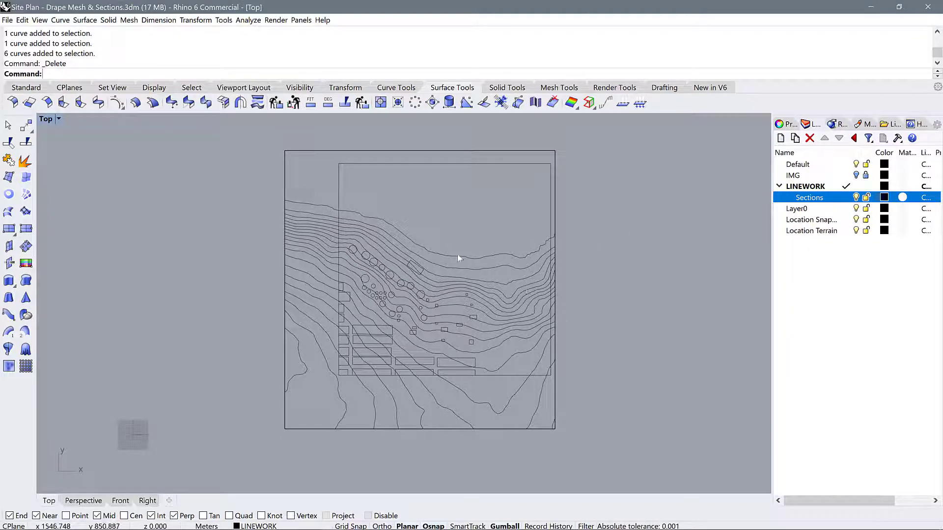
{"action": "left_click", "coordinate": [448, 151]}
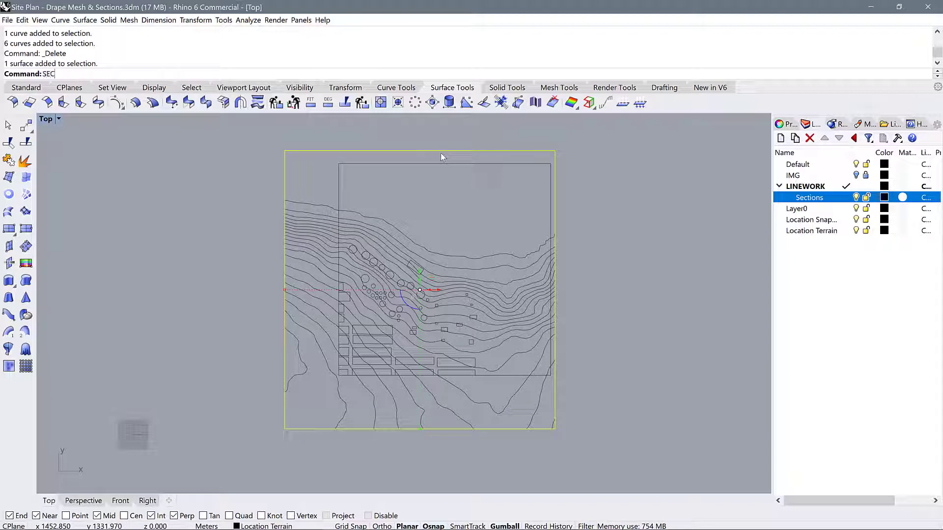
Run the Section command (SEC) on the selected site surface.
{"action": "type", "text": "SEC"}
{"action": "key", "text": "Return"}
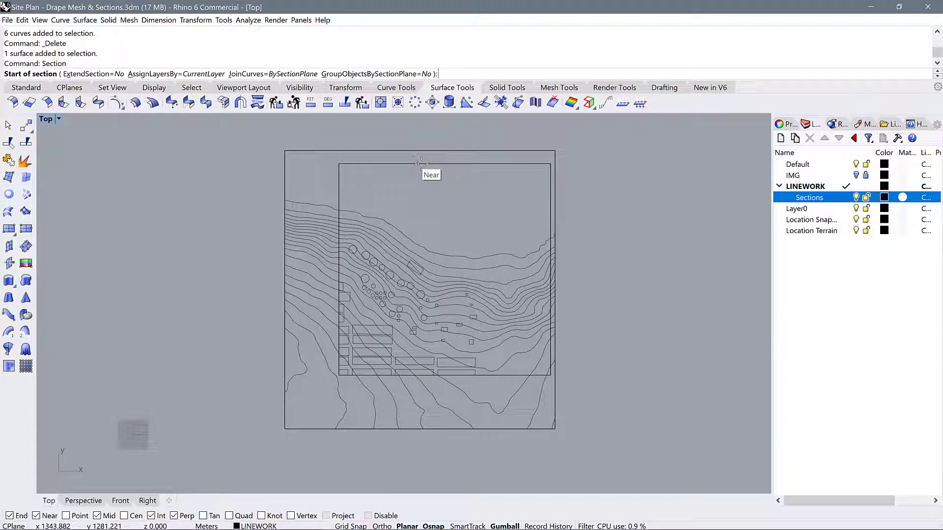
Cut a slanted section and a vertical section from the site's top edge to its bottom.
{"action": "left_click", "coordinate": [421, 164]}
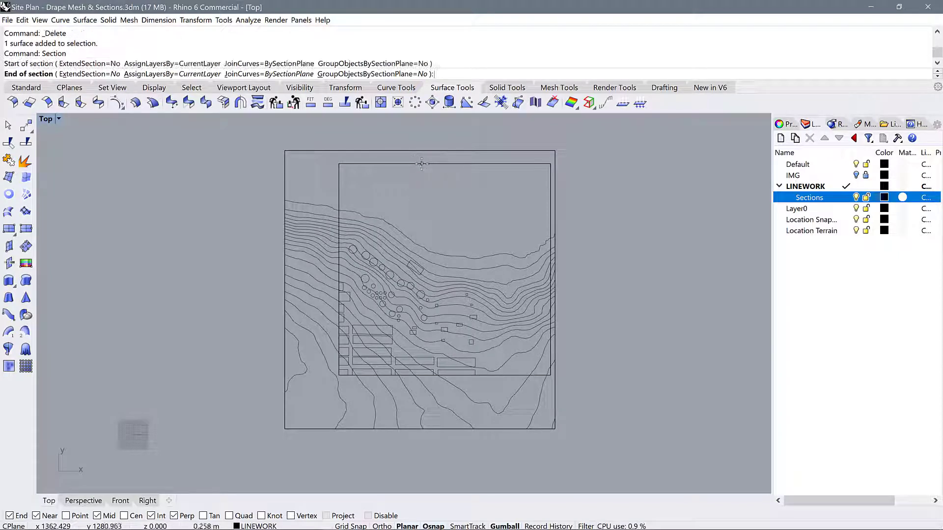
{"action": "left_click", "coordinate": [371, 375]}
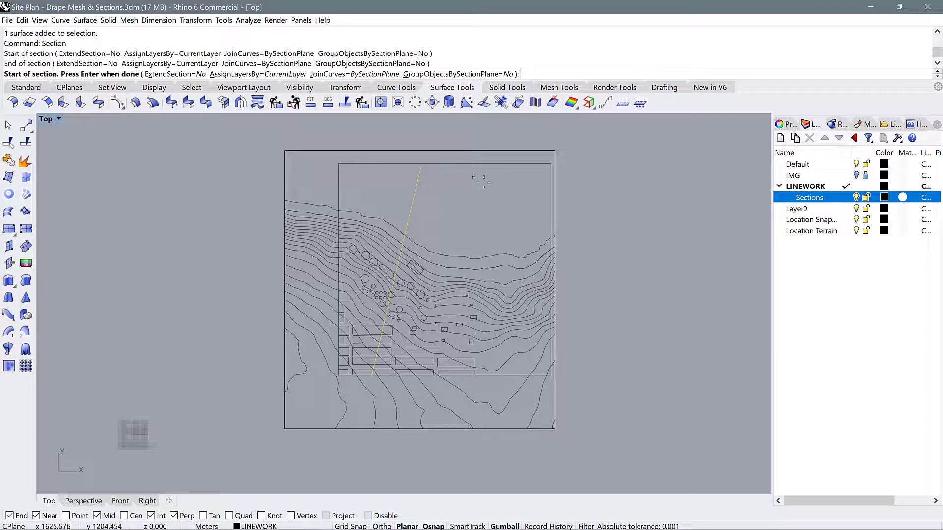
{"action": "left_click", "coordinate": [510, 163]}
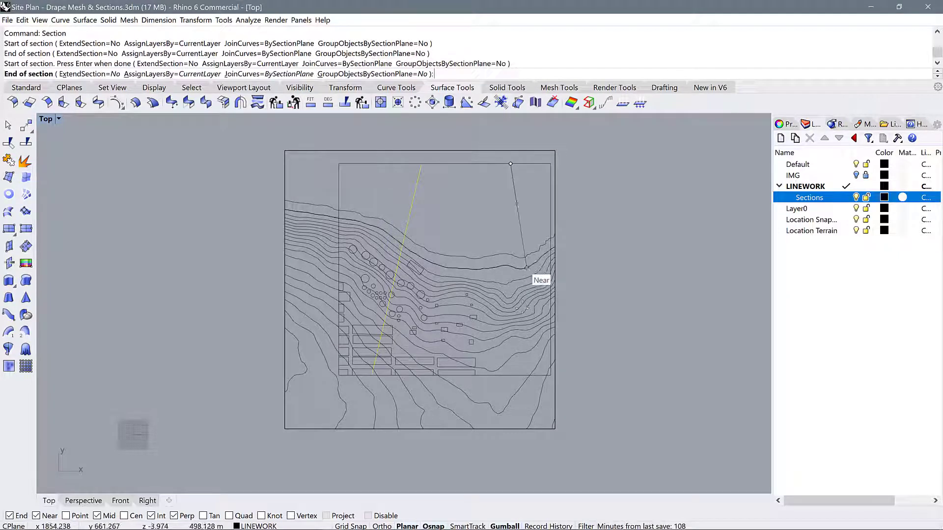
{"action": "left_click", "coordinate": [510, 376]}
Cut a horizontal section and a top-right to lower-left diagonal section, then end the command.
{"action": "scroll", "coordinate": [536, 328], "scroll_direction": "up", "scroll_amount": 3}
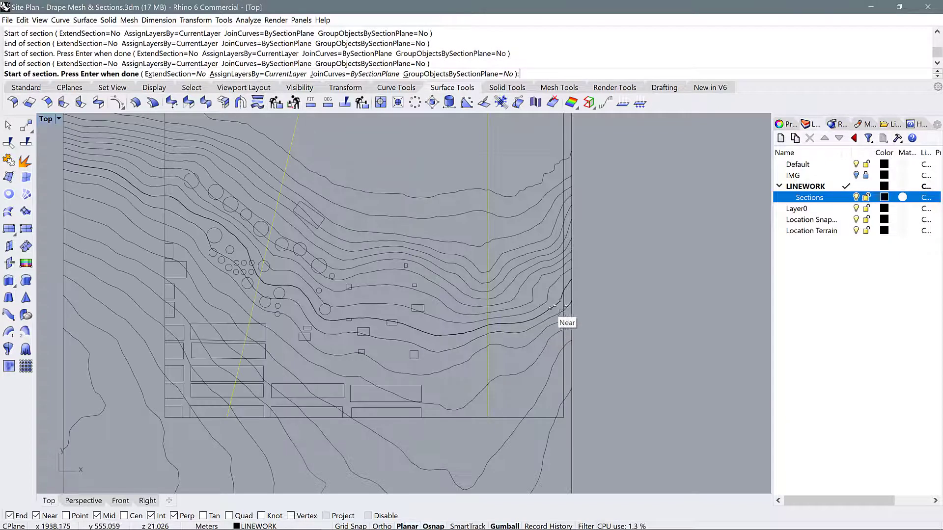
{"action": "left_click", "coordinate": [564, 305]}
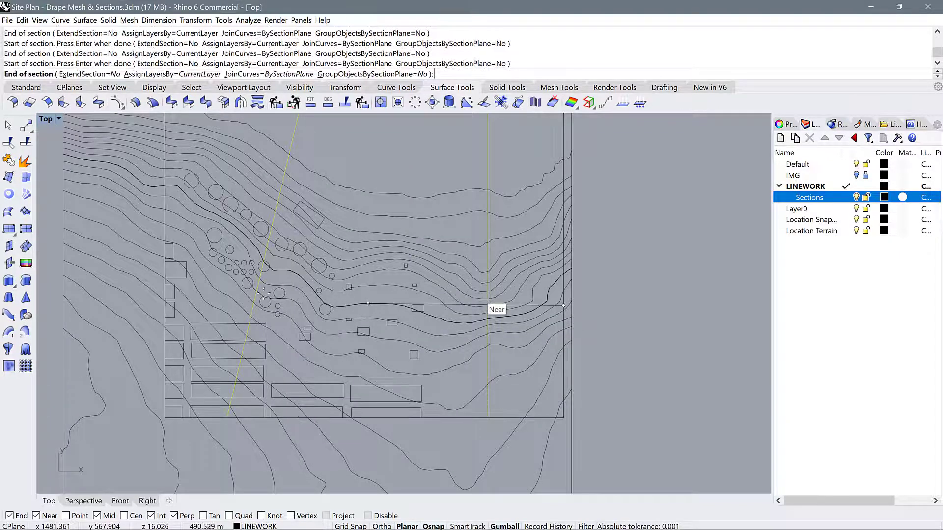
{"action": "left_click", "coordinate": [165, 306]}
{"action": "scroll", "coordinate": [361, 375], "scroll_direction": "down", "scroll_amount": 3}
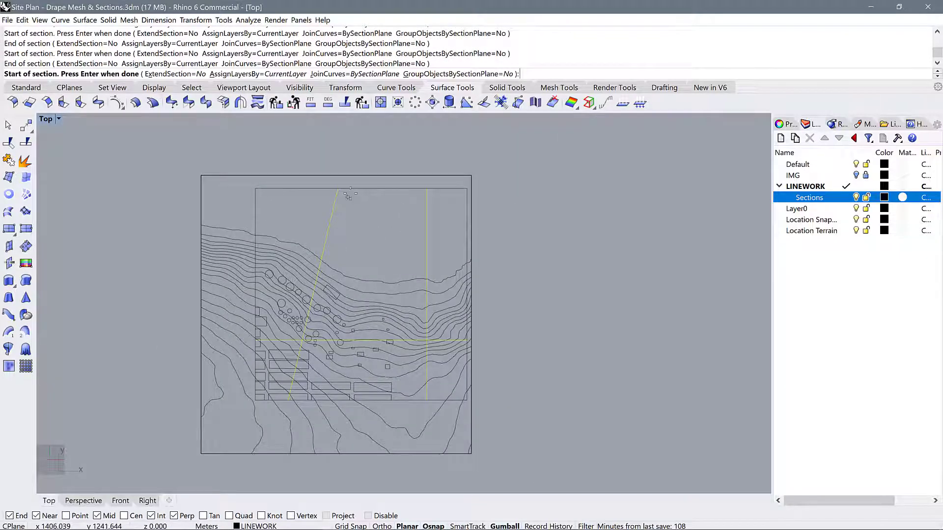
{"action": "left_click", "coordinate": [439, 188]}
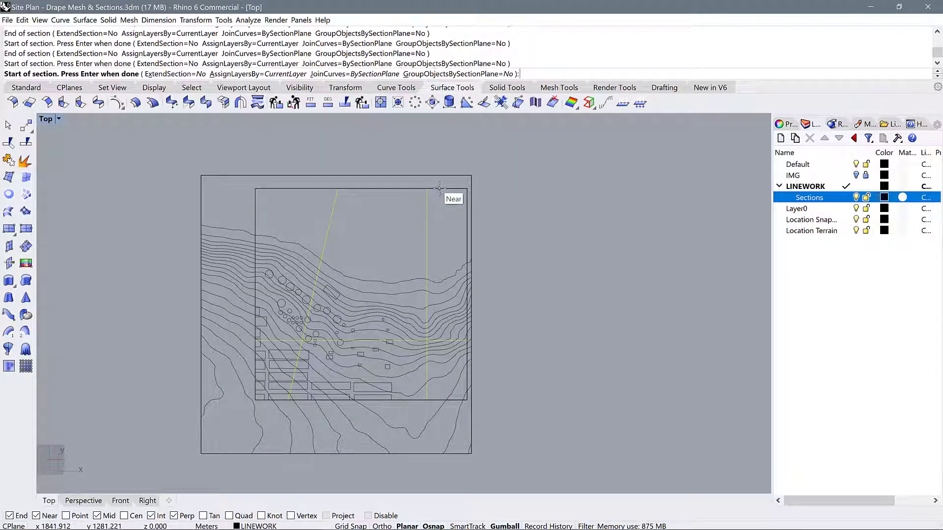
{"action": "left_click", "coordinate": [440, 188]}
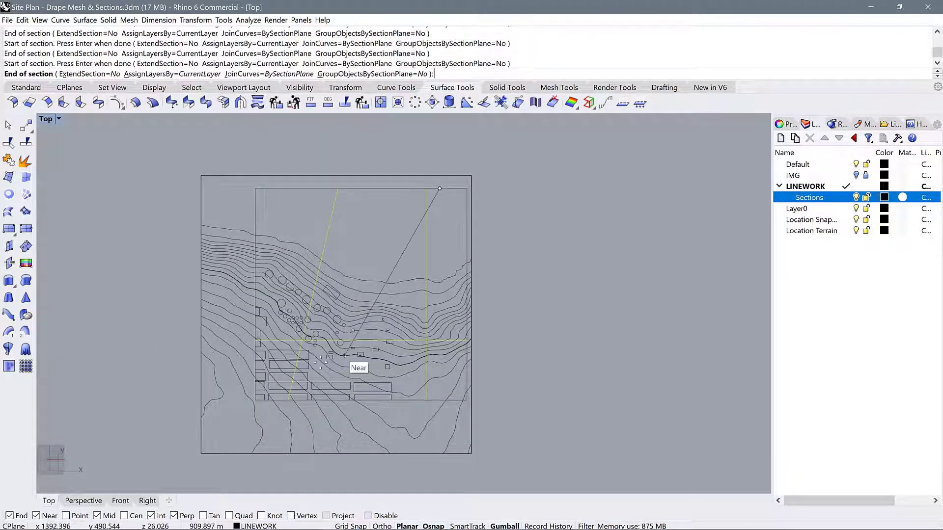
{"action": "left_click", "coordinate": [263, 400]}
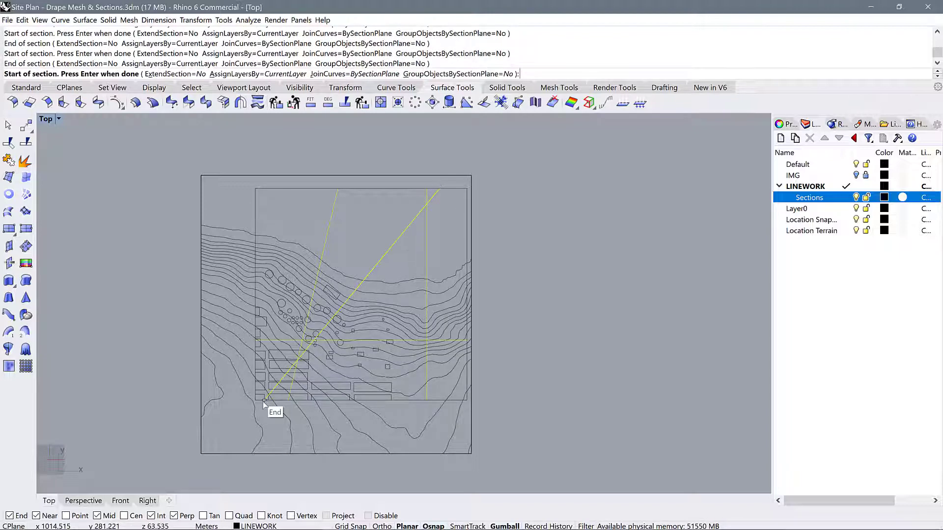
{"action": "left_click", "coordinate": [6, 129]}
{"action": "scroll", "coordinate": [608, 227], "scroll_direction": "down", "scroll_amount": 2}
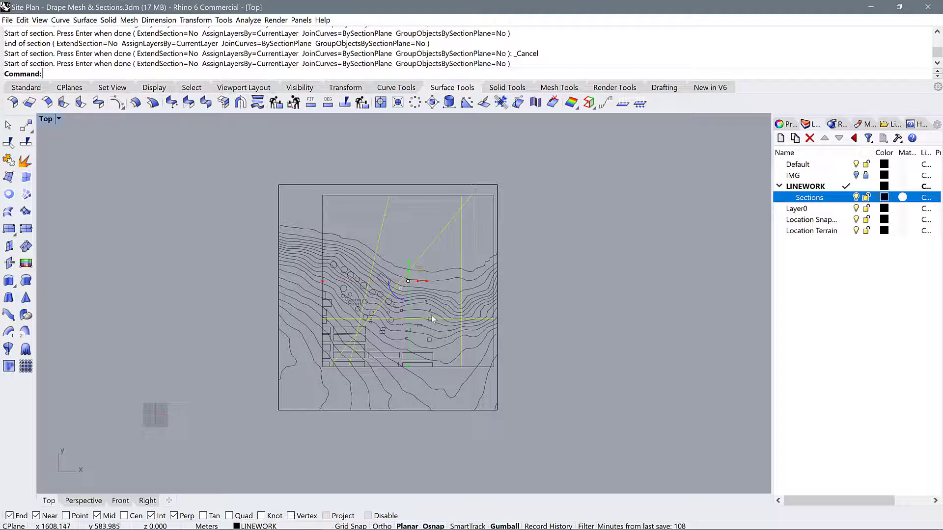
Restore the four-viewport layout and zoom the Front and Right views onto the section curves.
{"action": "double_click", "coordinate": [46, 119]}
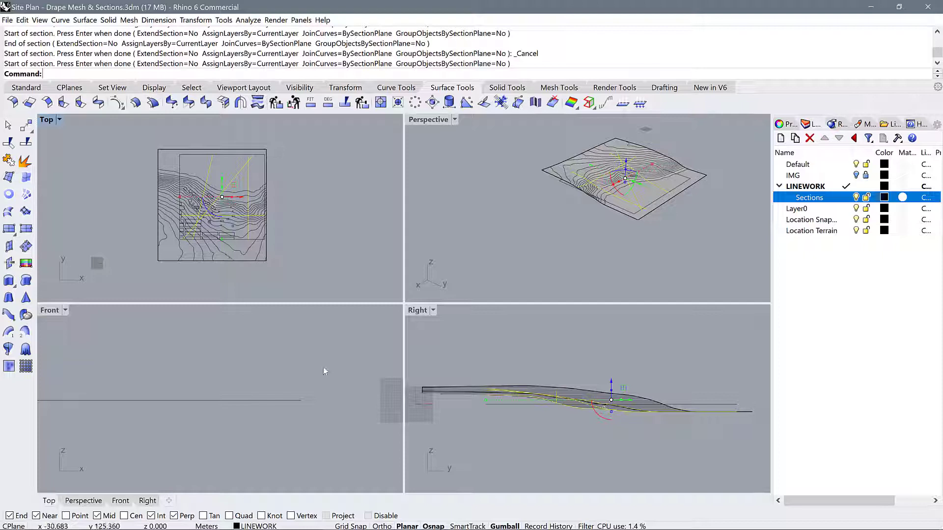
{"action": "scroll", "coordinate": [295, 398], "scroll_direction": "down", "scroll_amount": 5}
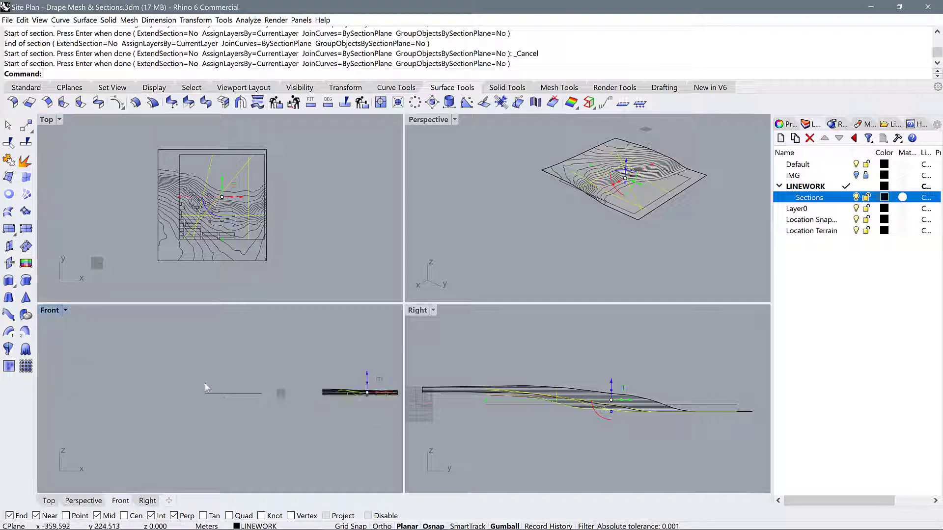
{"action": "scroll", "coordinate": [328, 395], "scroll_direction": "up", "scroll_amount": 8}
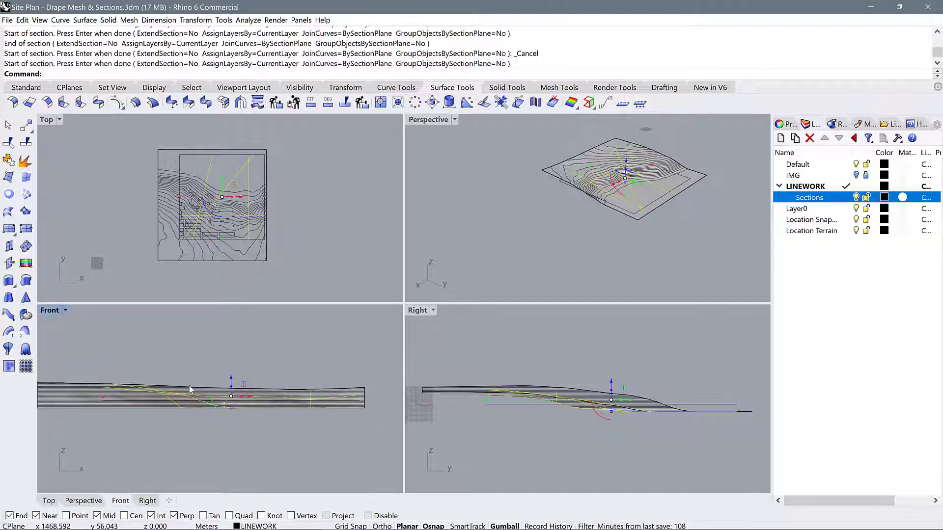
{"action": "scroll", "coordinate": [540, 386], "scroll_direction": "down", "scroll_amount": 3}
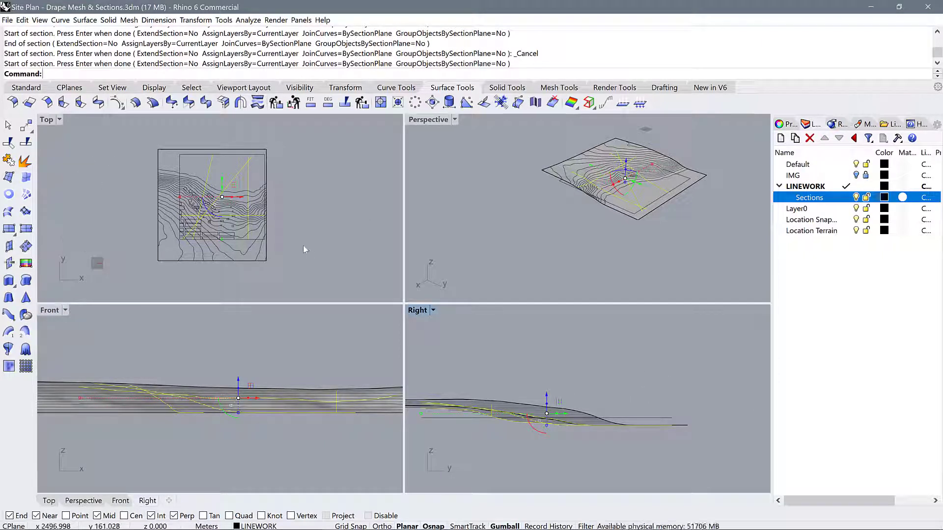
Select the four section lines in the maximized Top view and move them onto the Sections layer.
{"action": "double_click", "coordinate": [45, 120]}
{"action": "left_click", "coordinate": [481, 357]}
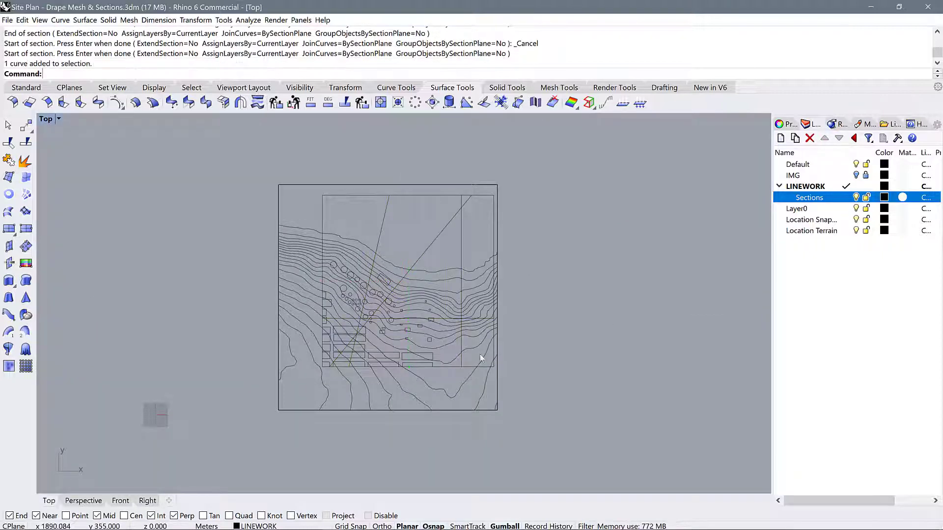
{"action": "left_click", "coordinate": [385, 217]}
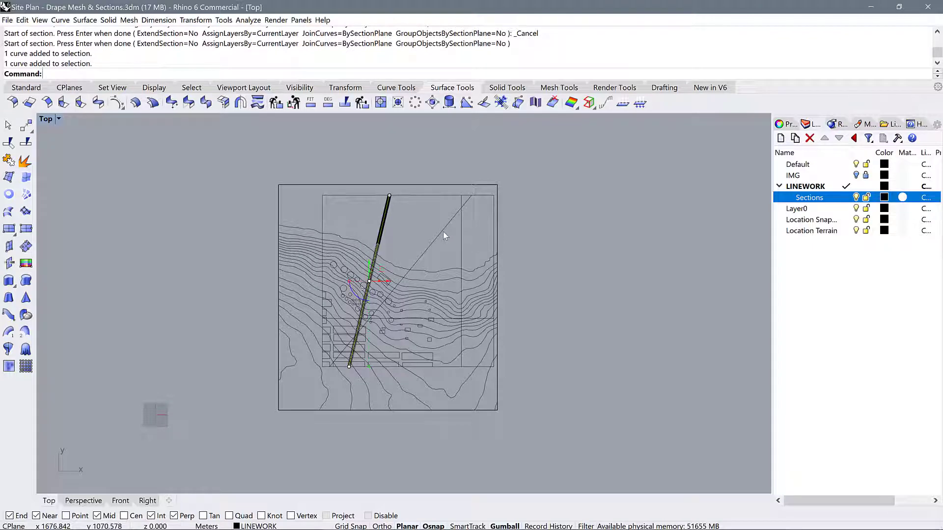
{"action": "left_click", "coordinate": [444, 232]}
{"action": "left_click", "coordinate": [461, 240]}
{"action": "scroll", "coordinate": [446, 324], "scroll_direction": "up", "scroll_amount": 4}
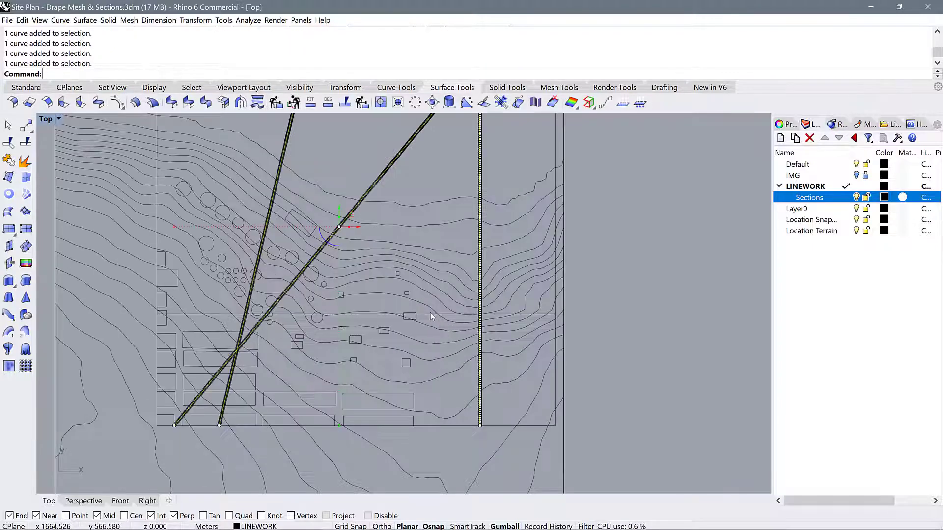
{"action": "left_click", "coordinate": [430, 314]}
{"action": "scroll", "coordinate": [398, 362], "scroll_direction": "down", "scroll_amount": 5}
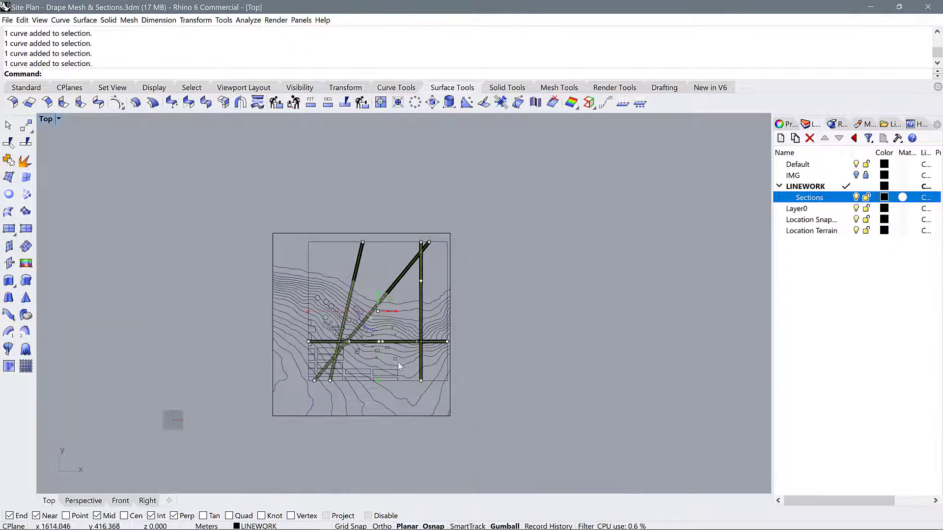
{"action": "right_click", "coordinate": [811, 195]}
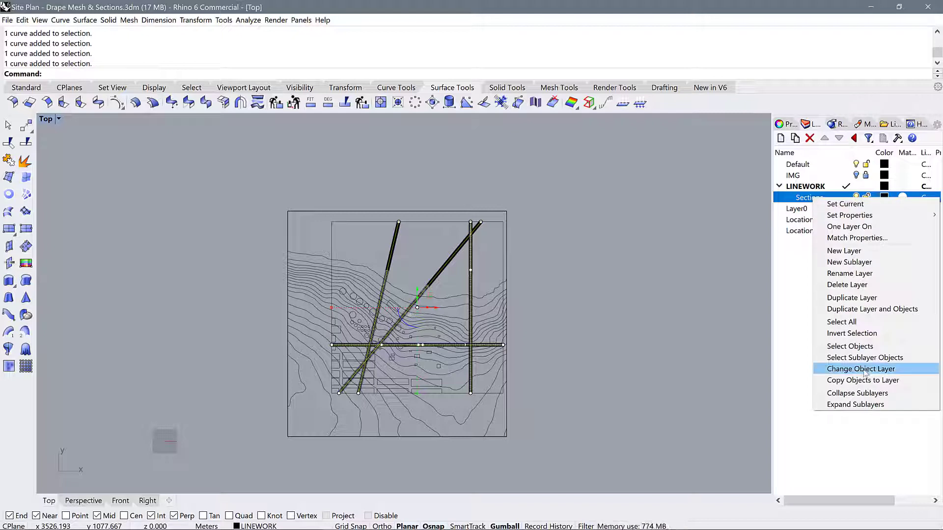
{"action": "left_click", "coordinate": [864, 372]}
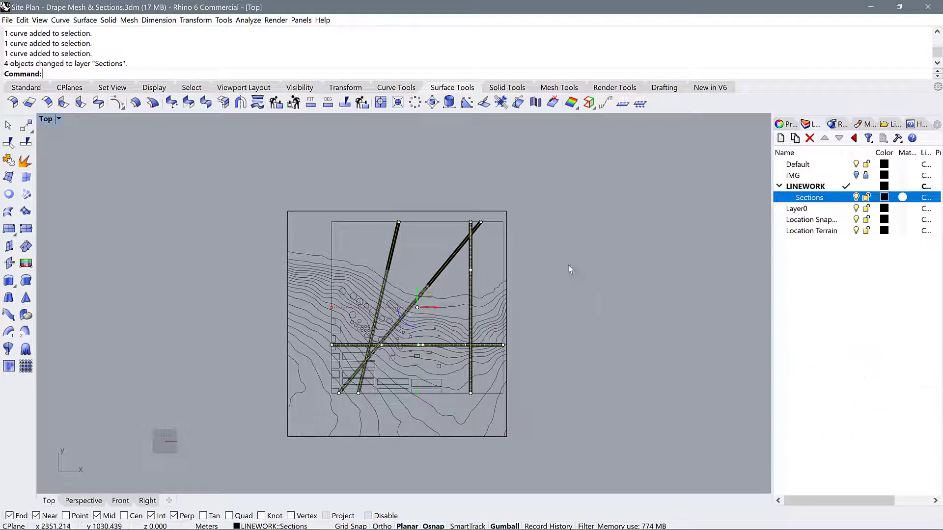
Toggle the Sections layer's visibility off and on twice, leaving it visible.
{"action": "left_click", "coordinate": [856, 197]}
{"action": "left_click", "coordinate": [856, 197]}
{"action": "left_click", "coordinate": [856, 198]}
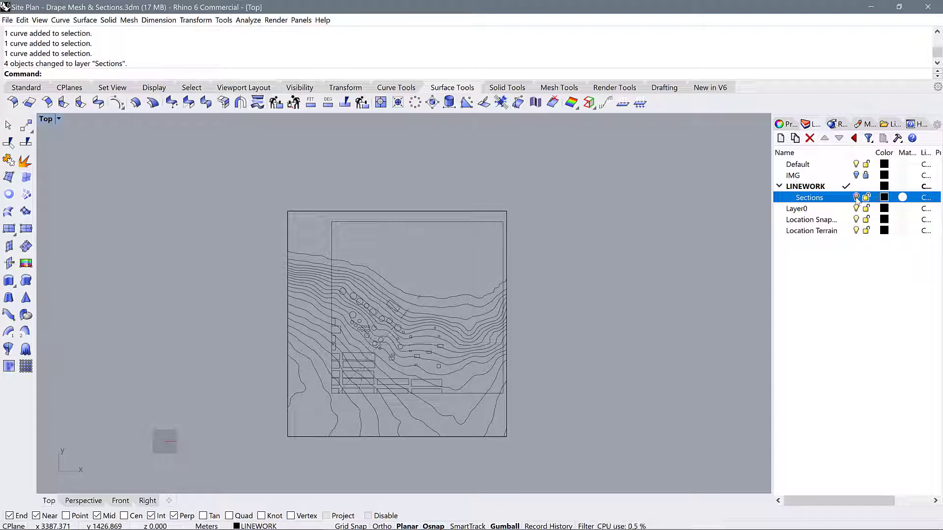
{"action": "left_click", "coordinate": [856, 197]}
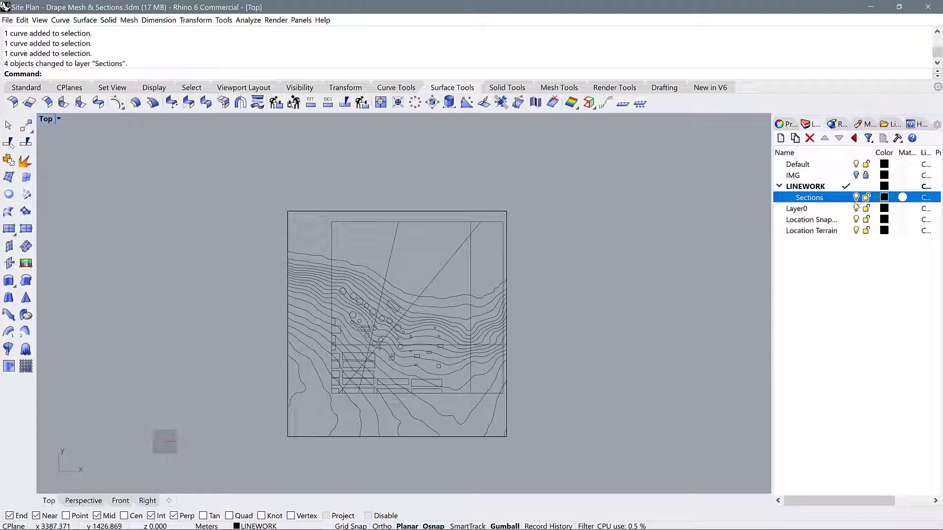
Give the steep left section line a custom pink display colour in Properties.
{"action": "left_click", "coordinate": [396, 231]}
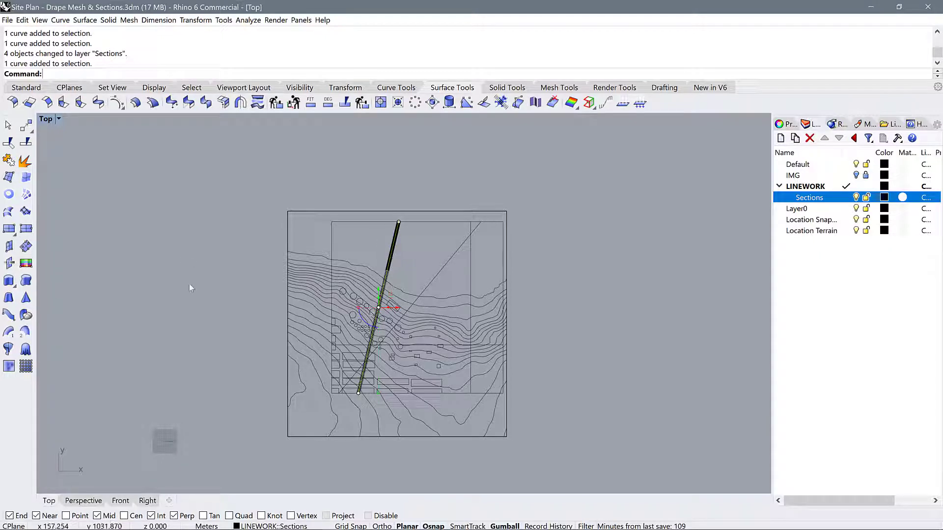
{"action": "left_click", "coordinate": [796, 126]}
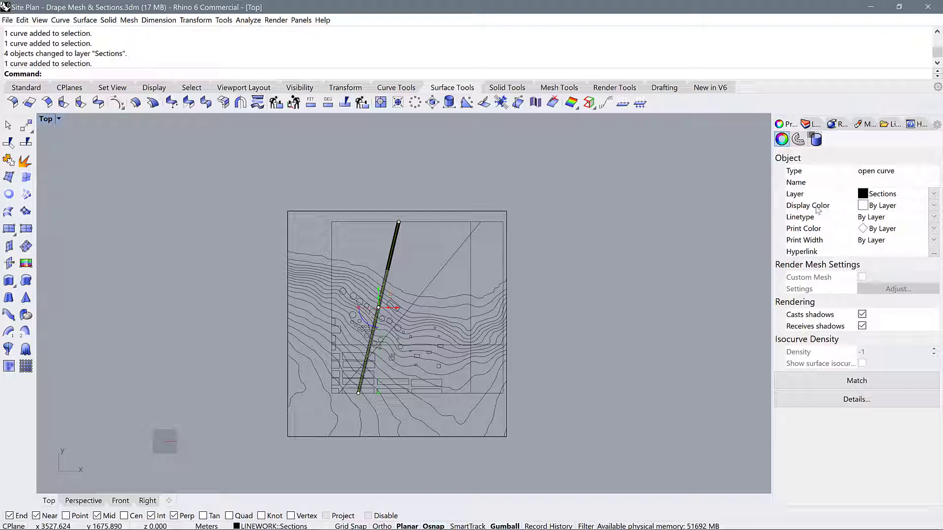
{"action": "left_click", "coordinate": [934, 206]}
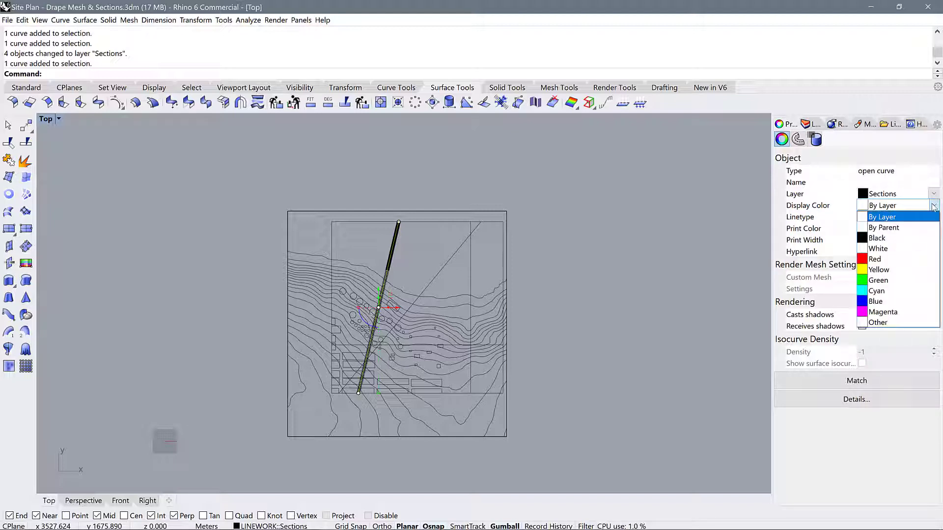
{"action": "left_click", "coordinate": [879, 323]}
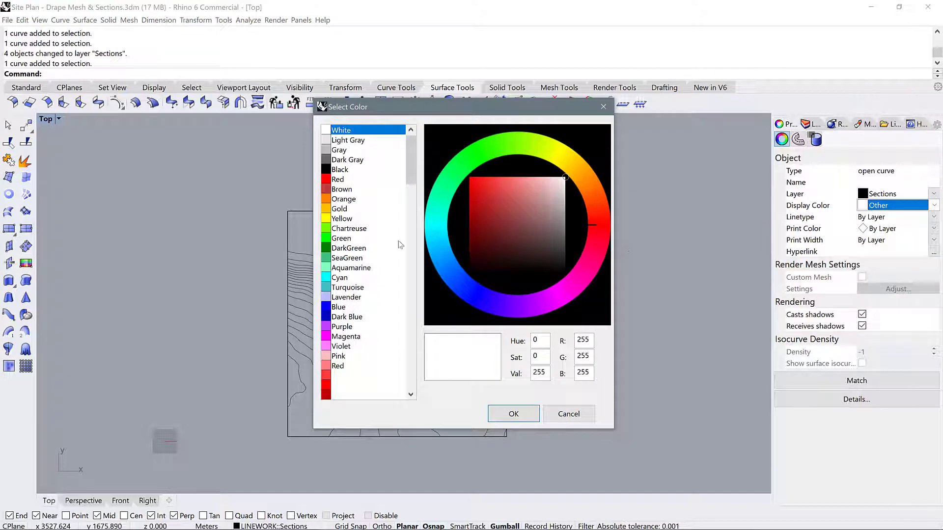
{"action": "left_click_drag", "start_coordinate": [418, 109], "coordinate": [595, 82]}
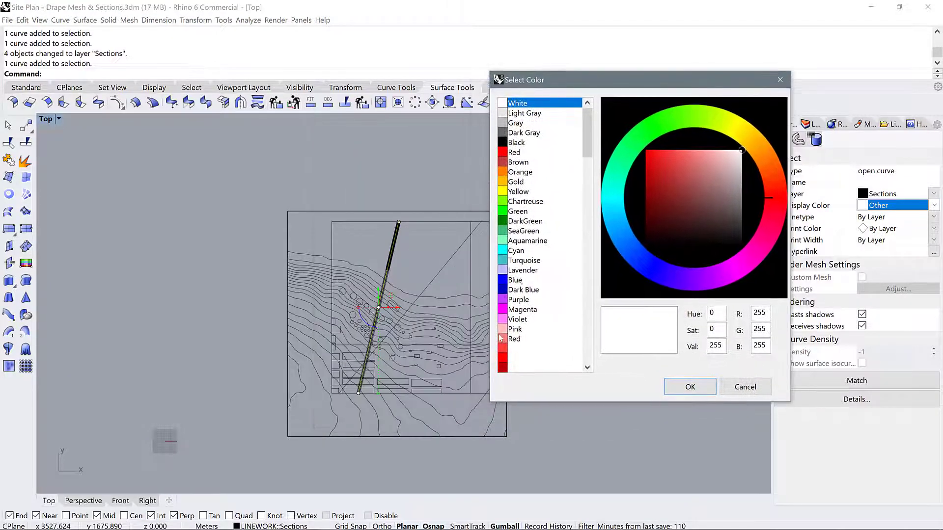
{"action": "scroll", "coordinate": [516, 322], "scroll_direction": "down", "scroll_amount": 10}
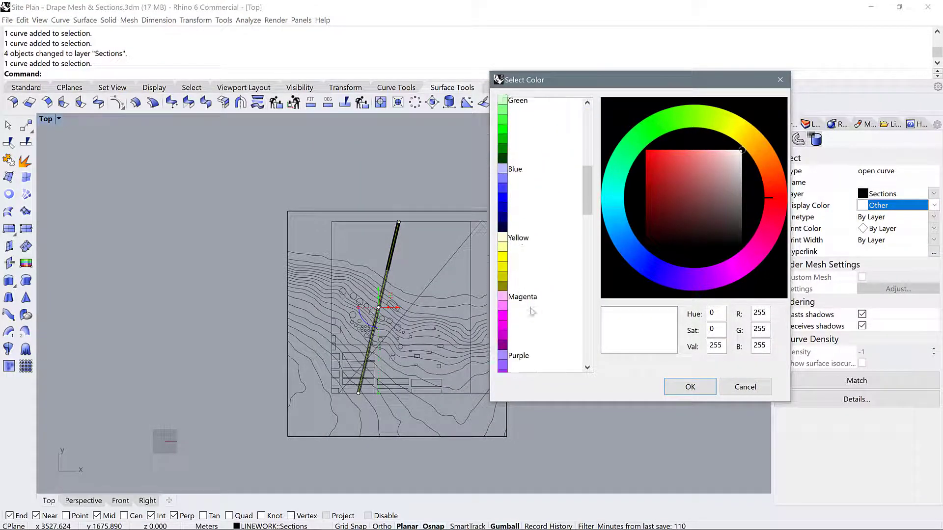
{"action": "scroll", "coordinate": [531, 310], "scroll_direction": "down", "scroll_amount": 2}
{"action": "scroll", "coordinate": [529, 307], "scroll_direction": "down", "scroll_amount": 5}
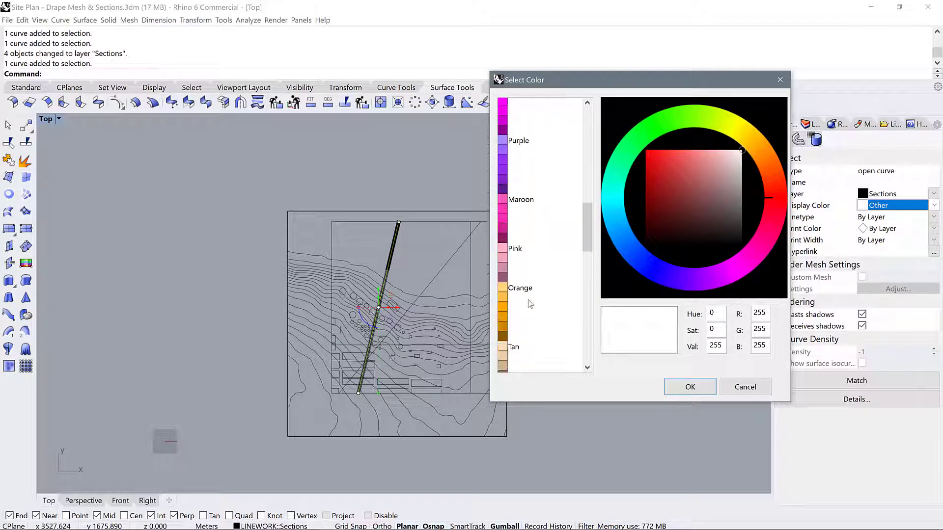
{"action": "scroll", "coordinate": [521, 265], "scroll_direction": "down", "scroll_amount": 1}
{"action": "left_click", "coordinate": [509, 232]}
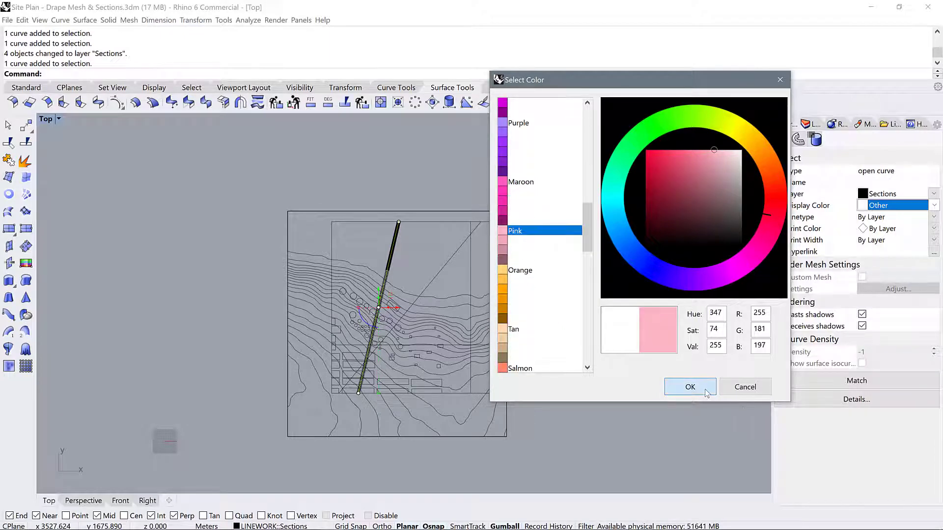
{"action": "left_click", "coordinate": [690, 387]}
Set the diagonal section line's display colour to pale yellow.
{"action": "left_click", "coordinate": [444, 271]}
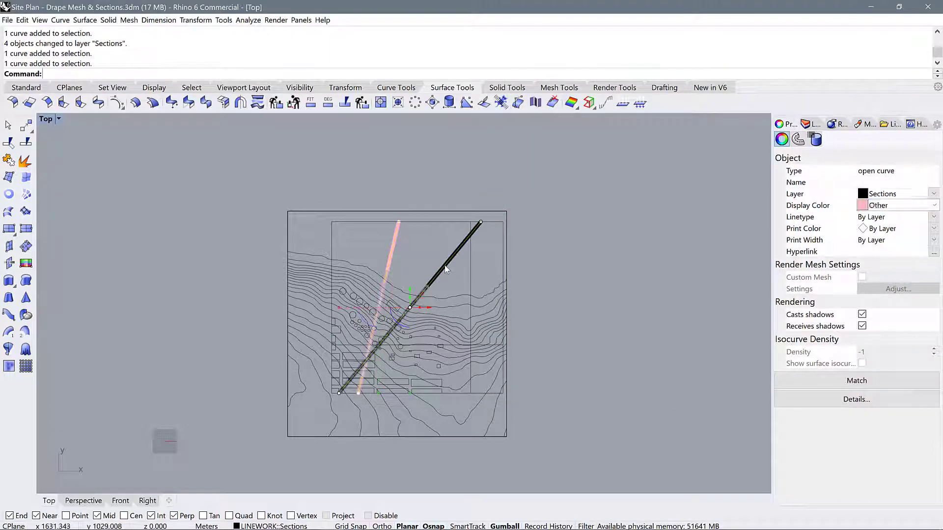
{"action": "left_click", "coordinate": [934, 206]}
{"action": "left_click", "coordinate": [891, 320]}
{"action": "scroll", "coordinate": [526, 307], "scroll_direction": "up", "scroll_amount": 1}
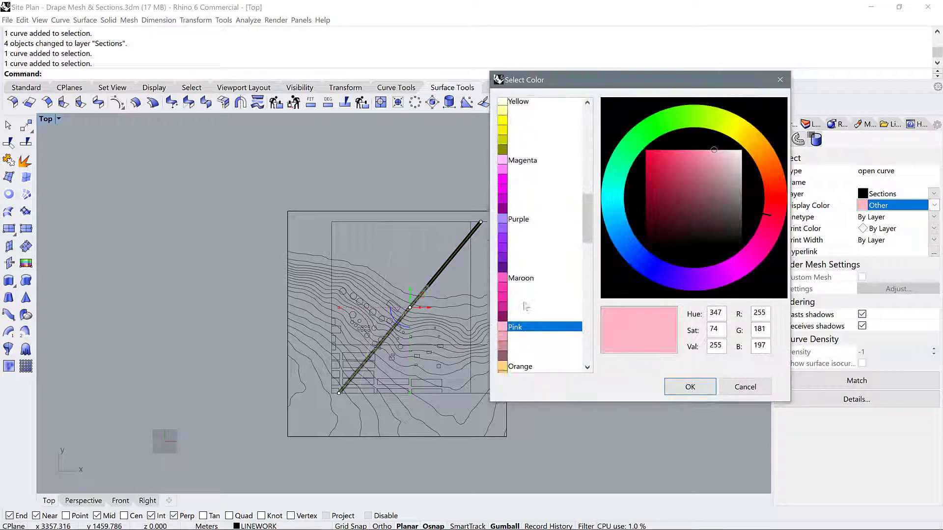
{"action": "scroll", "coordinate": [505, 185], "scroll_direction": "up", "scroll_amount": 2}
{"action": "left_click", "coordinate": [502, 123]}
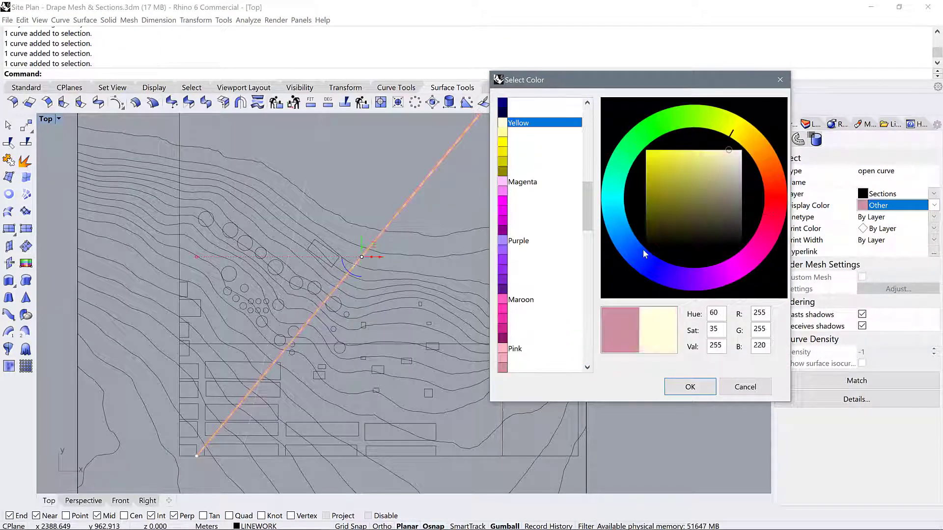
{"action": "double_click", "coordinate": [502, 123]}
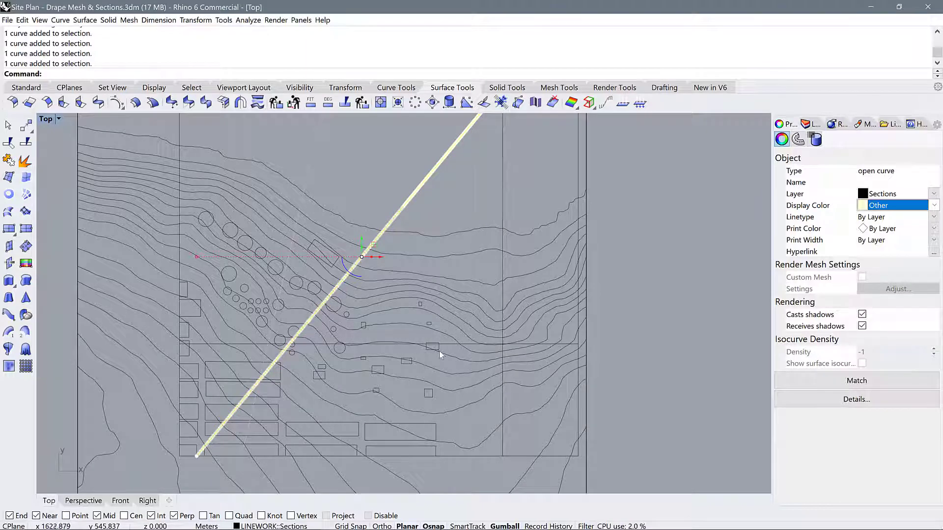
Set the horizontal section line's display colour to lavender.
{"action": "left_click", "coordinate": [447, 344]}
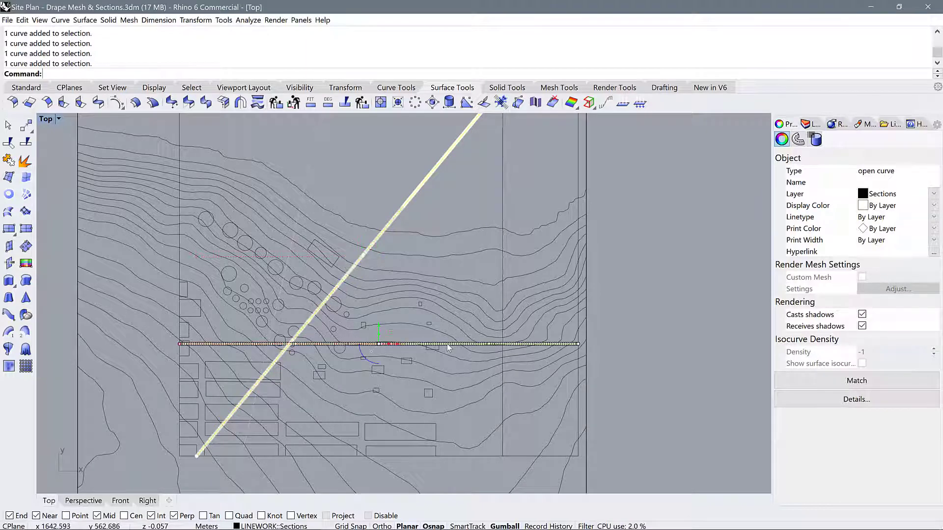
{"action": "left_click", "coordinate": [934, 206]}
{"action": "left_click", "coordinate": [884, 321]}
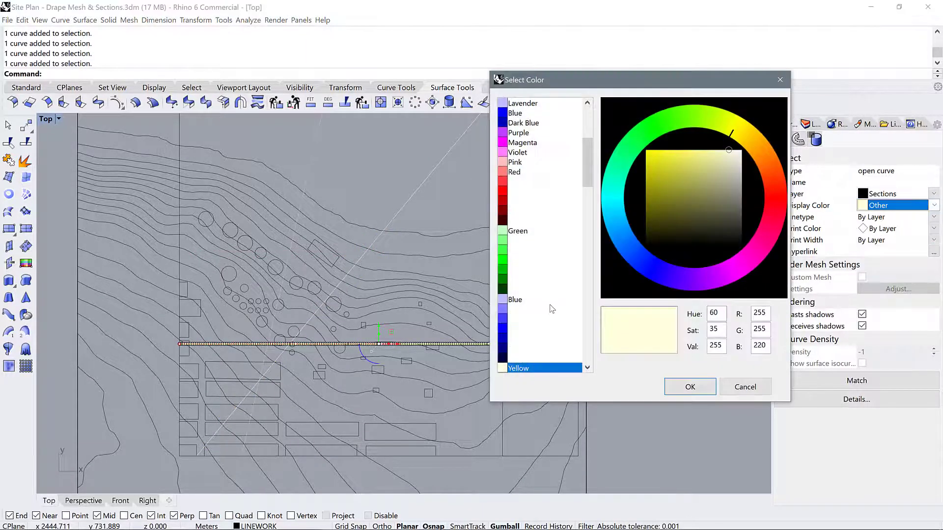
{"action": "left_click", "coordinate": [522, 300]}
{"action": "left_click", "coordinate": [690, 387]}
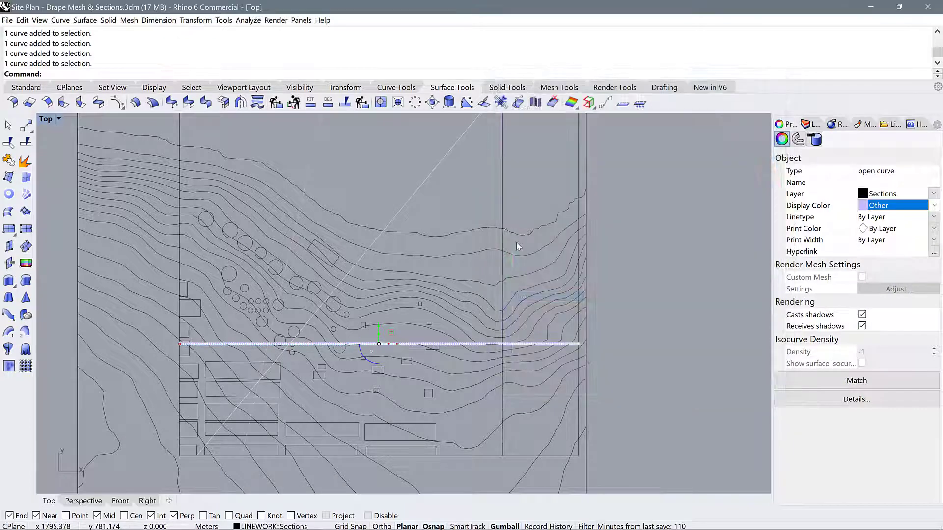
Set the vertical section line's display colour to orange.
{"action": "left_click", "coordinate": [503, 217]}
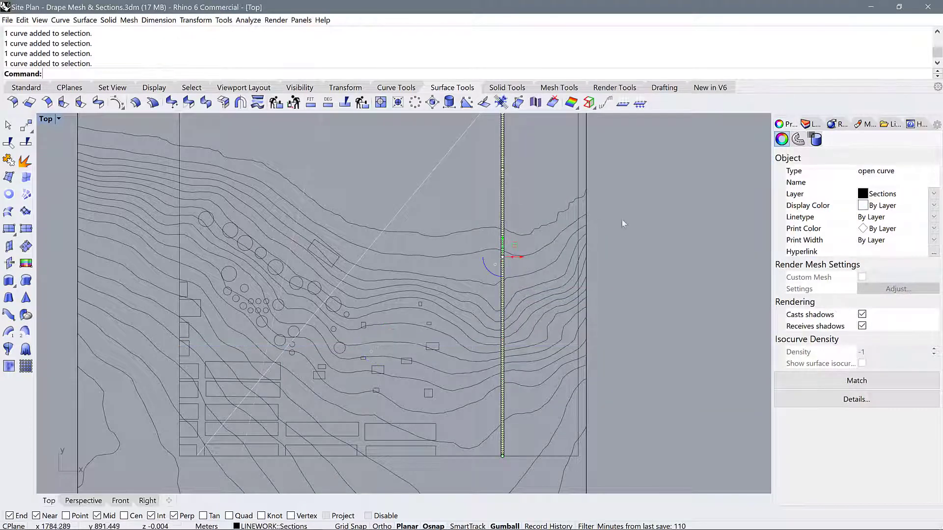
{"action": "left_click", "coordinate": [934, 206]}
{"action": "left_click", "coordinate": [884, 321]}
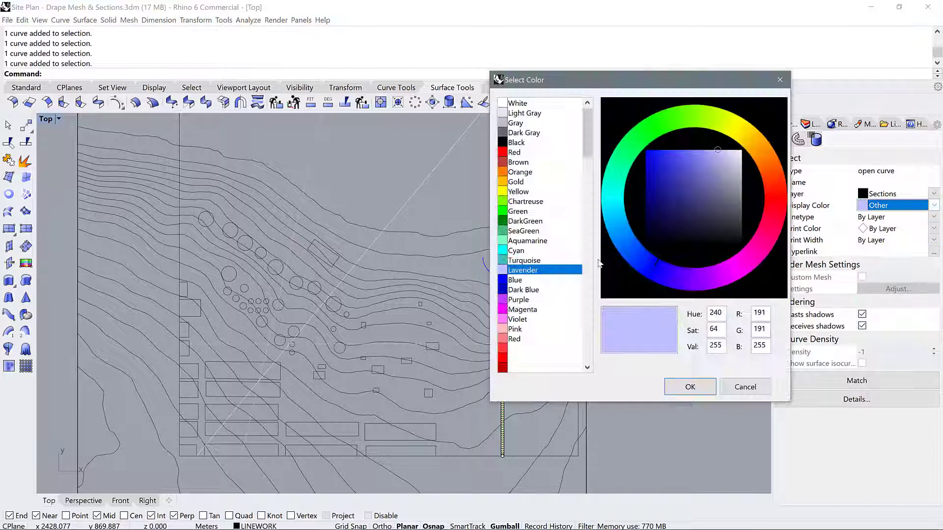
{"action": "scroll", "coordinate": [547, 292], "scroll_direction": "down", "scroll_amount": 8}
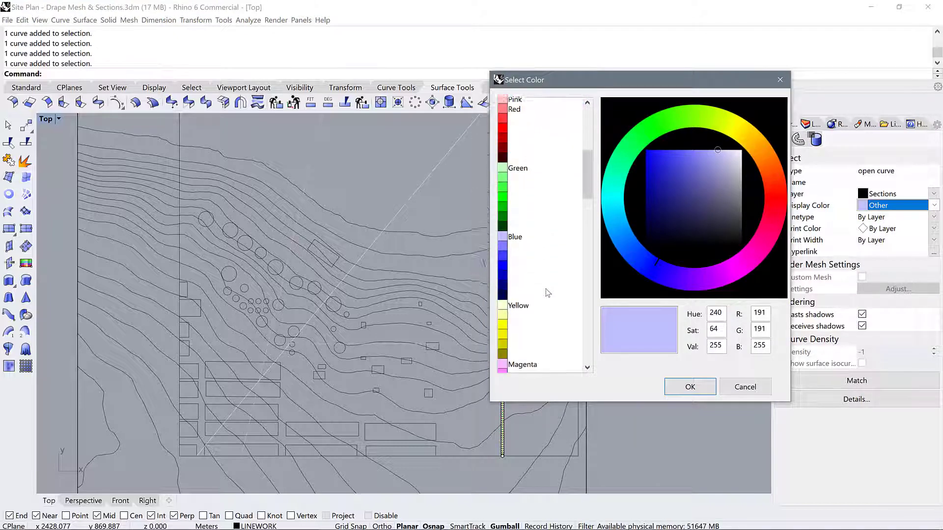
{"action": "scroll", "coordinate": [546, 288], "scroll_direction": "down", "scroll_amount": 5}
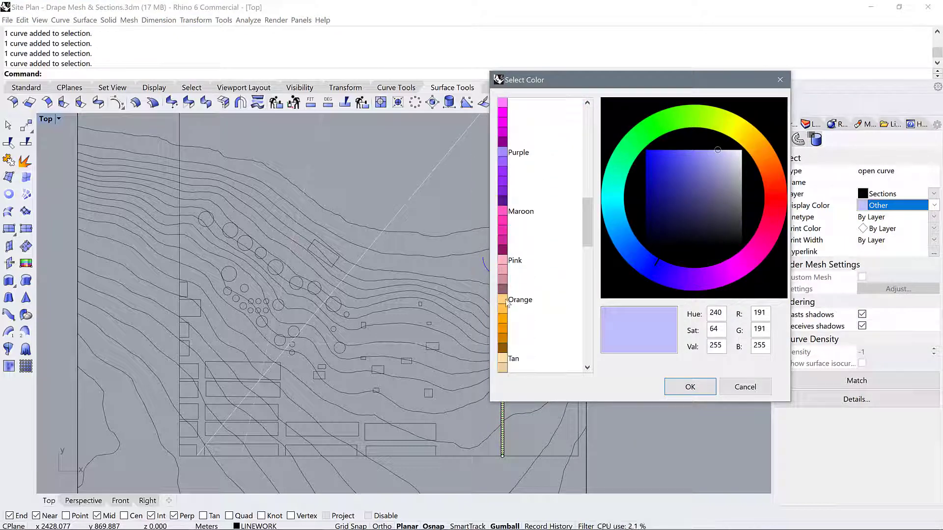
{"action": "left_click", "coordinate": [507, 302]}
{"action": "left_click", "coordinate": [690, 386]}
{"action": "left_click", "coordinate": [688, 361]}
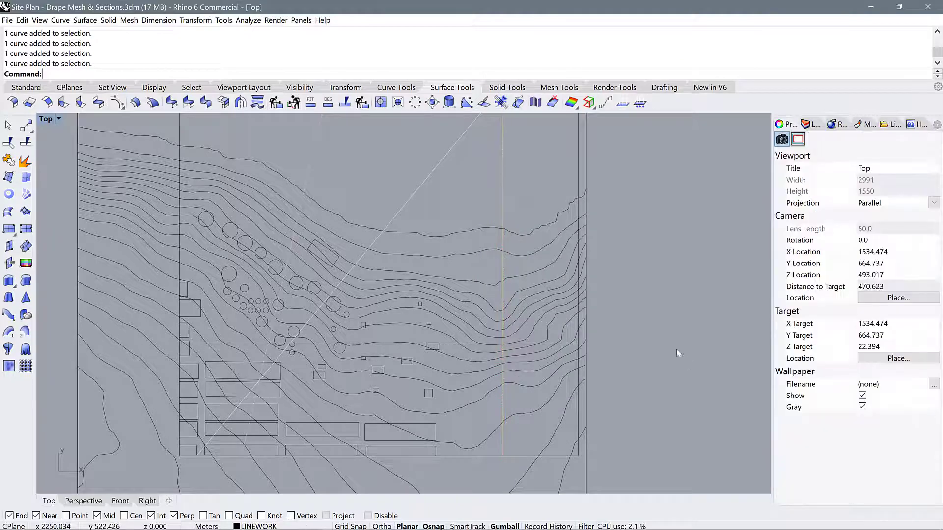
{"action": "scroll", "coordinate": [575, 267], "scroll_direction": "down", "scroll_amount": 3}
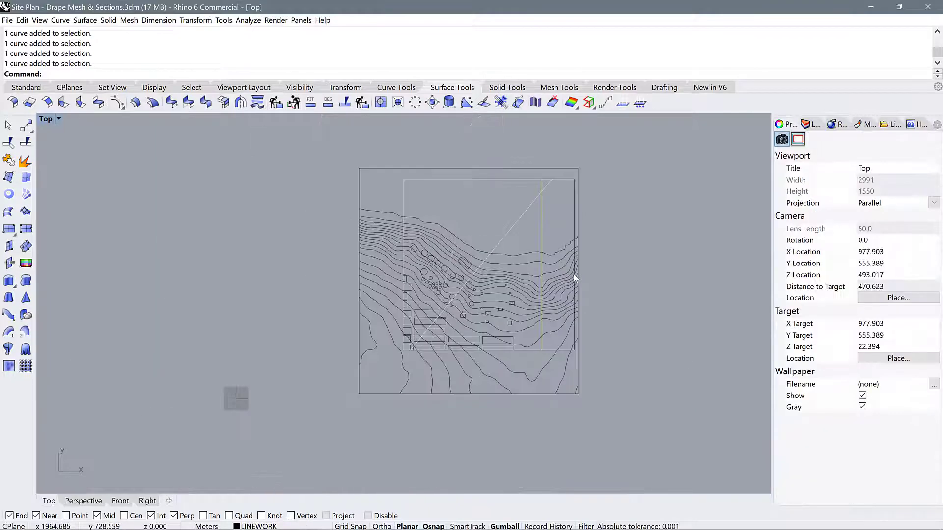
{"action": "left_click", "coordinate": [462, 204]}
{"action": "left_click", "coordinate": [515, 227], "text": "shift"}
{"action": "left_click", "coordinate": [541, 226], "text": "shift"}
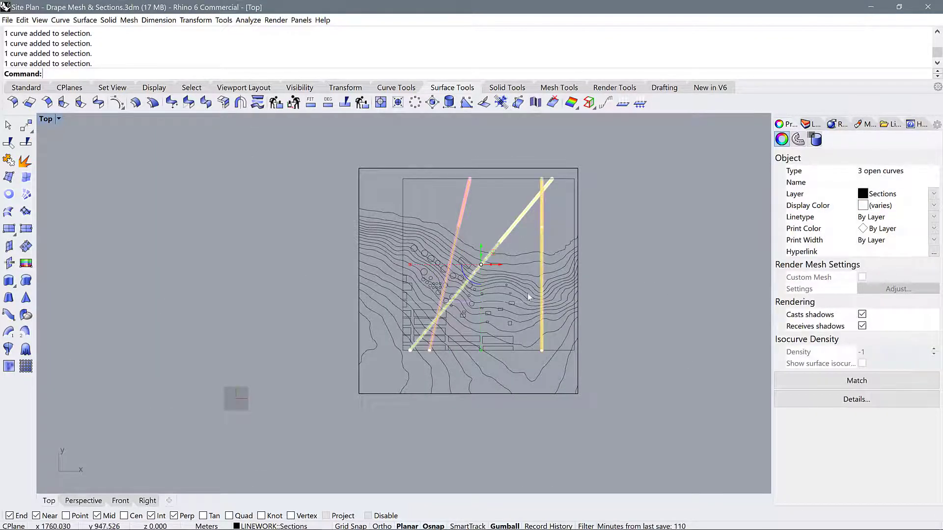
{"action": "scroll", "coordinate": [528, 296], "scroll_direction": "up", "scroll_amount": 5}
{"action": "left_click", "coordinate": [513, 307], "text": "shift"}
{"action": "scroll", "coordinate": [602, 294], "scroll_direction": "down", "scroll_amount": 5}
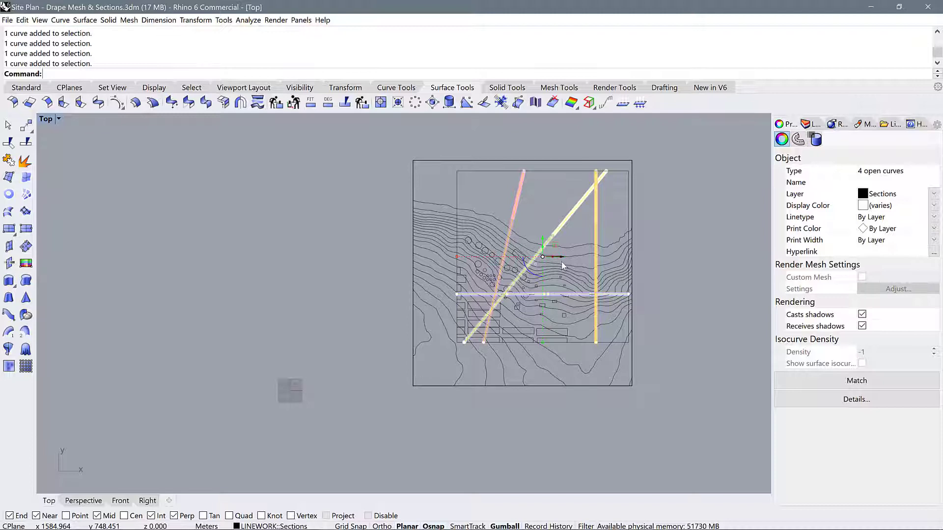
{"action": "left_click_drag", "start_coordinate": [563, 261], "coordinate": [243, 265]}
{"action": "key", "text": "Escape"}
{"action": "key", "text": "Escape"}
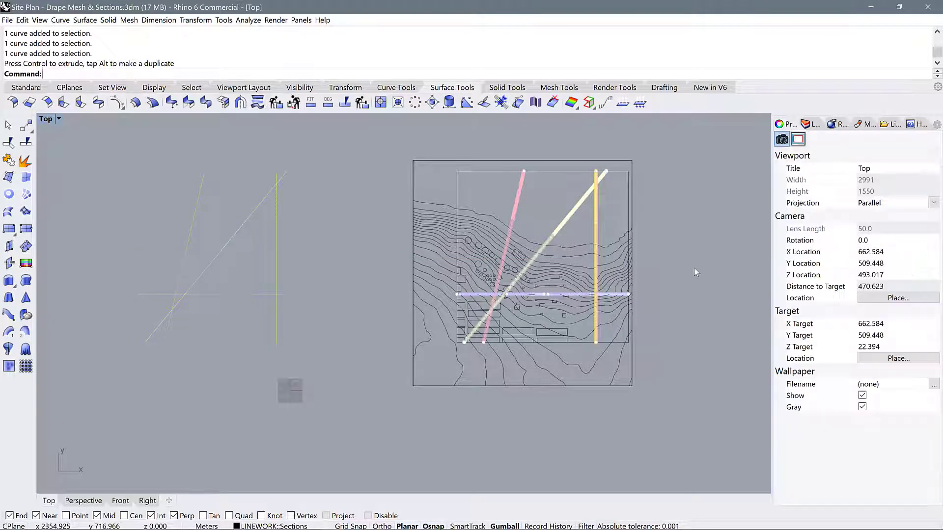
Move the copied pink section line upward with the gumball's Y arrow, then deselect it.
{"action": "scroll", "coordinate": [542, 315], "scroll_direction": "up", "scroll_amount": 3}
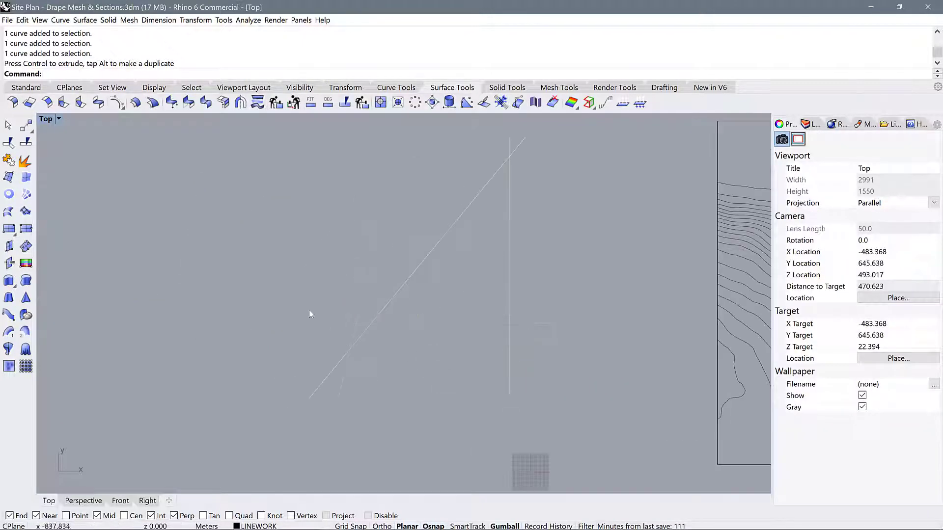
{"action": "scroll", "coordinate": [311, 310], "scroll_direction": "down", "scroll_amount": 3}
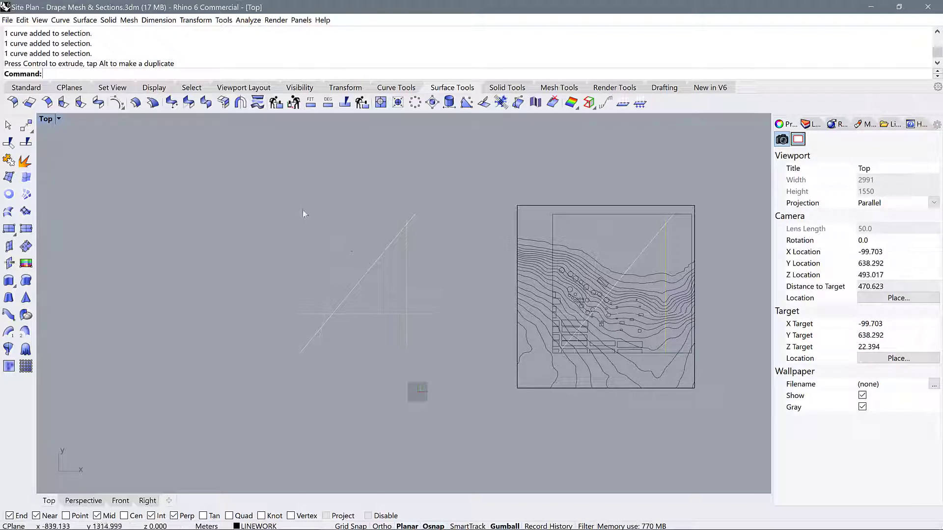
{"action": "left_click", "coordinate": [341, 247]}
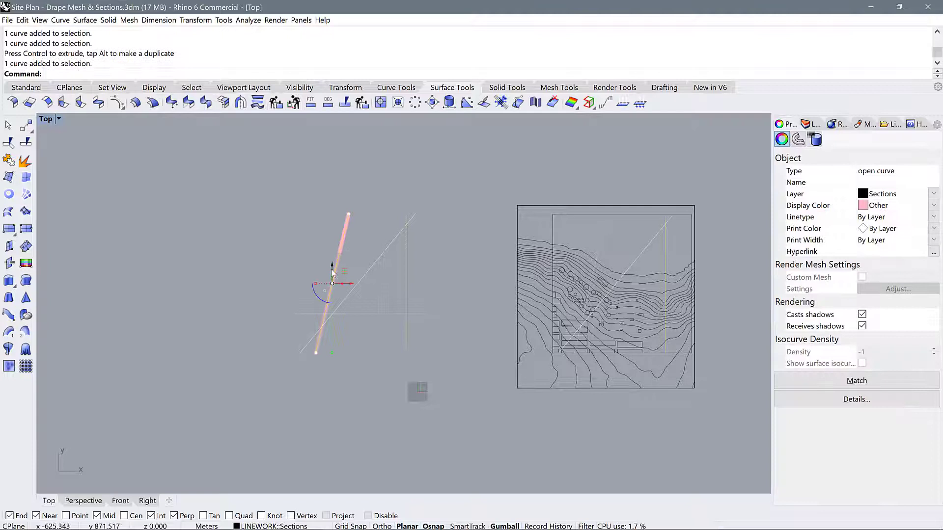
{"action": "left_click_drag", "start_coordinate": [331, 266], "coordinate": [318, 195]}
{"action": "left_click", "coordinate": [399, 178]}
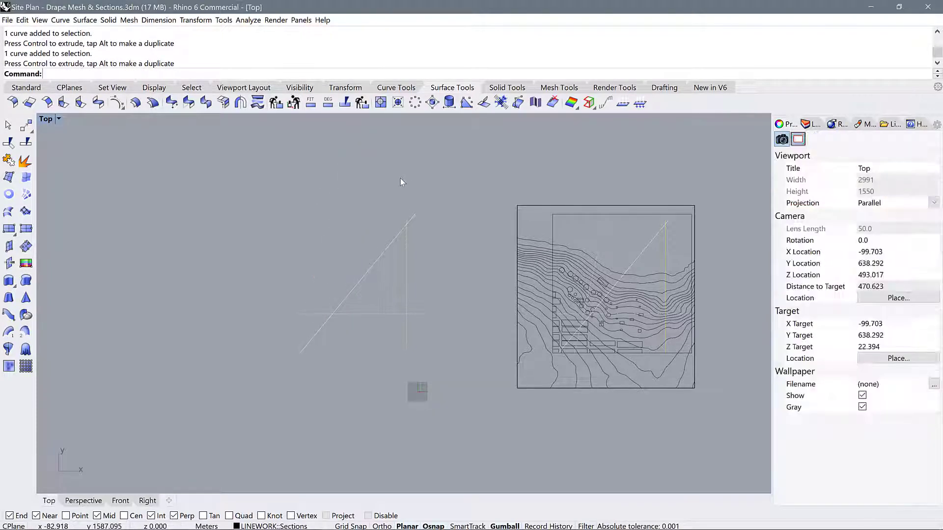
Rotate the pink section line about its end point until it lies horizontal, using Ortho.
{"action": "type", "text": "ROTATE"}
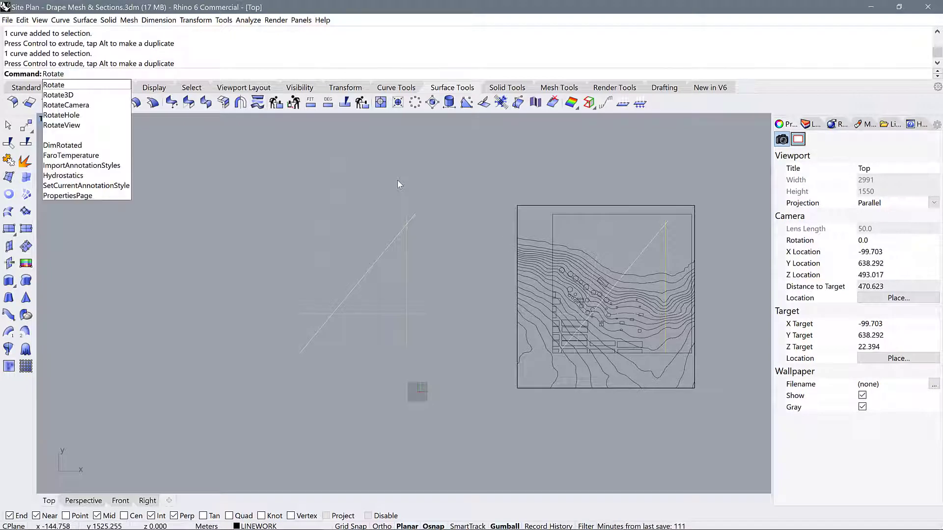
{"action": "key", "text": "Return"}
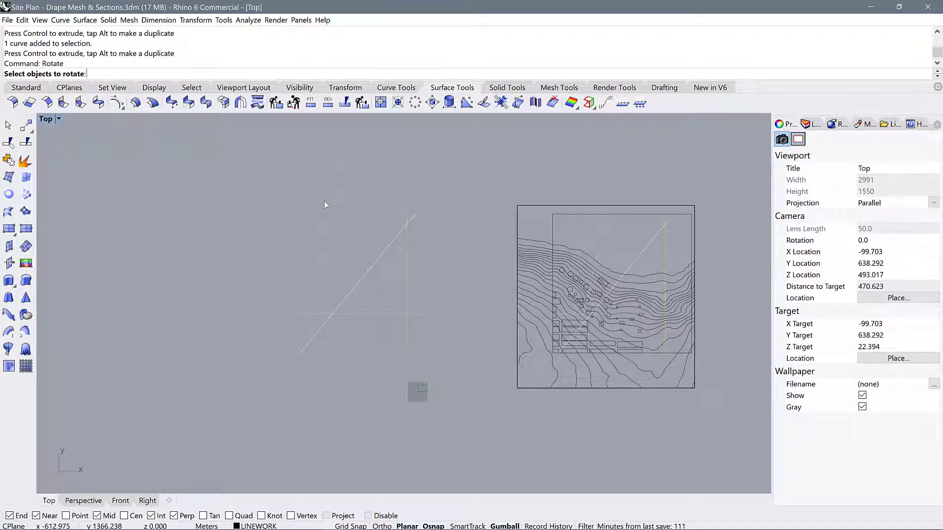
{"action": "left_click", "coordinate": [332, 202]}
{"action": "key", "text": "Return"}
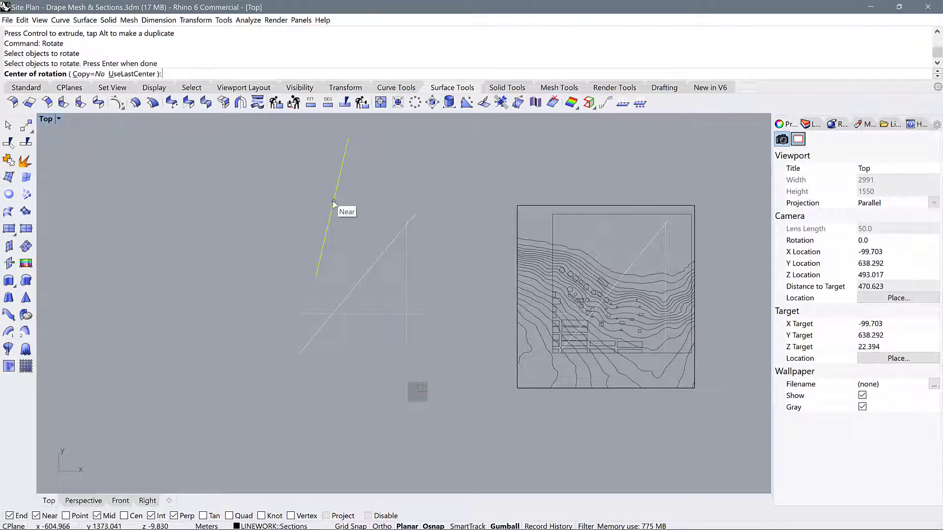
{"action": "left_click", "coordinate": [316, 277]}
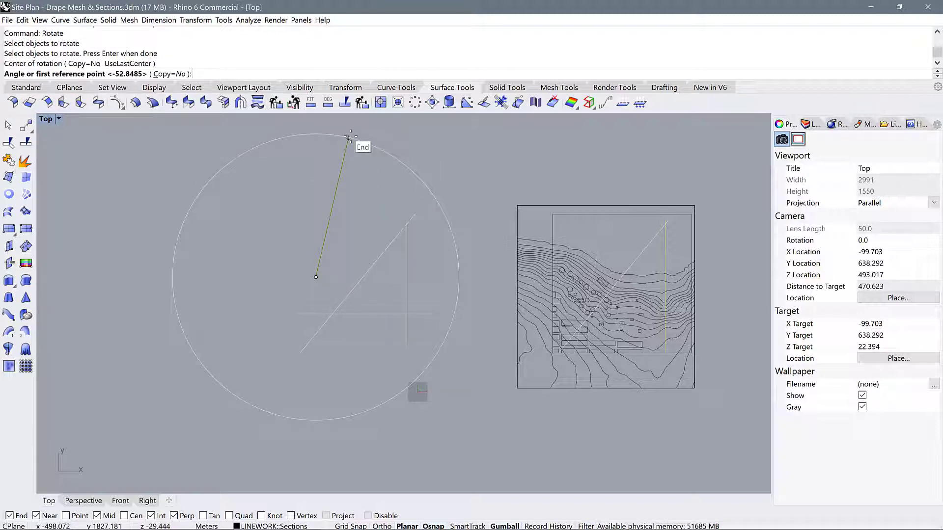
{"action": "left_click", "coordinate": [348, 138]}
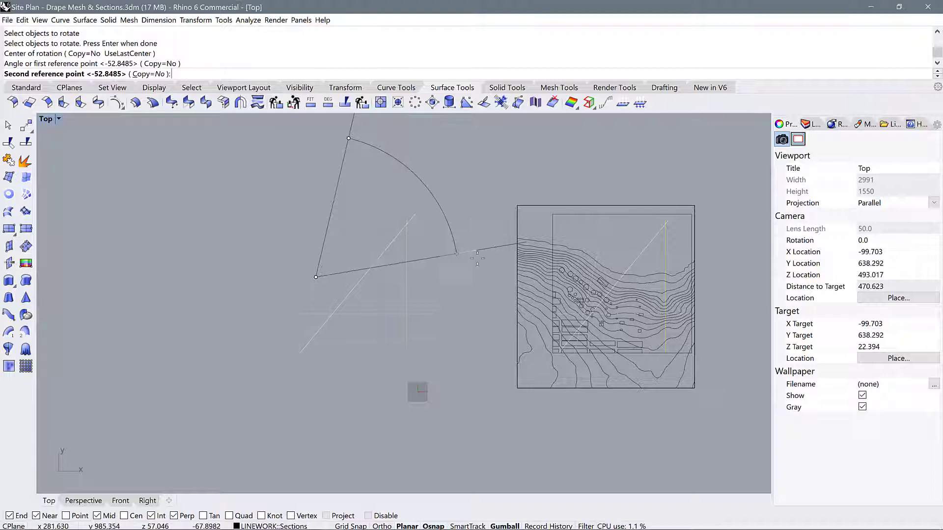
{"action": "key", "text": "shift"}
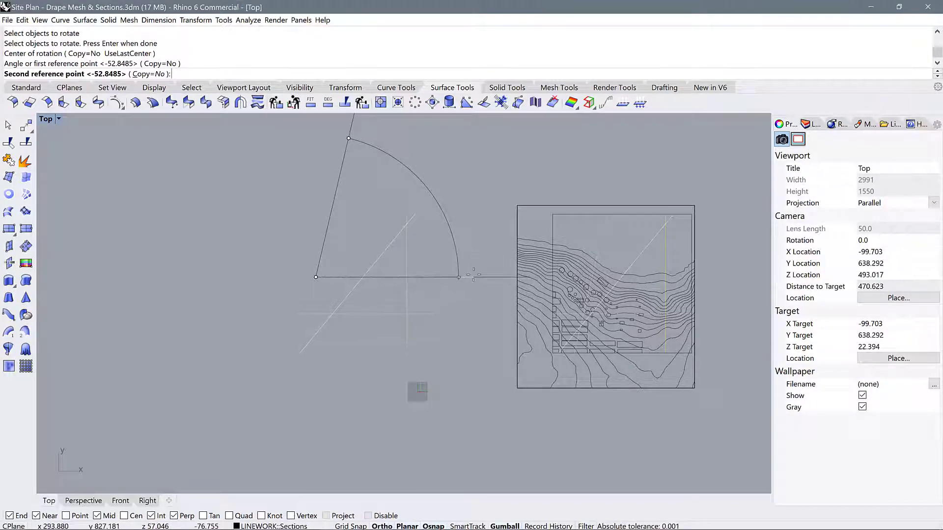
{"action": "left_click", "coordinate": [468, 276]}
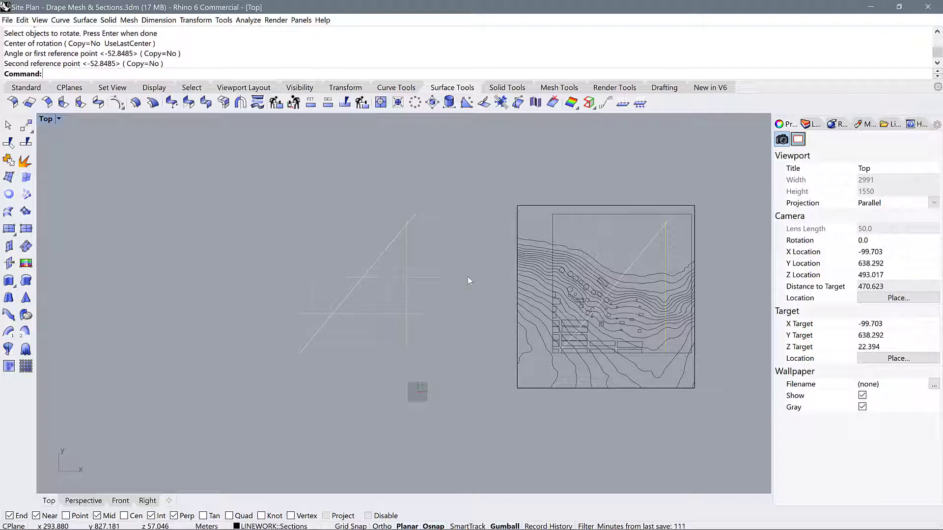
Raise the pink line, then rotate the pale diagonal line horizontal and place it above.
{"action": "left_click", "coordinate": [439, 278]}
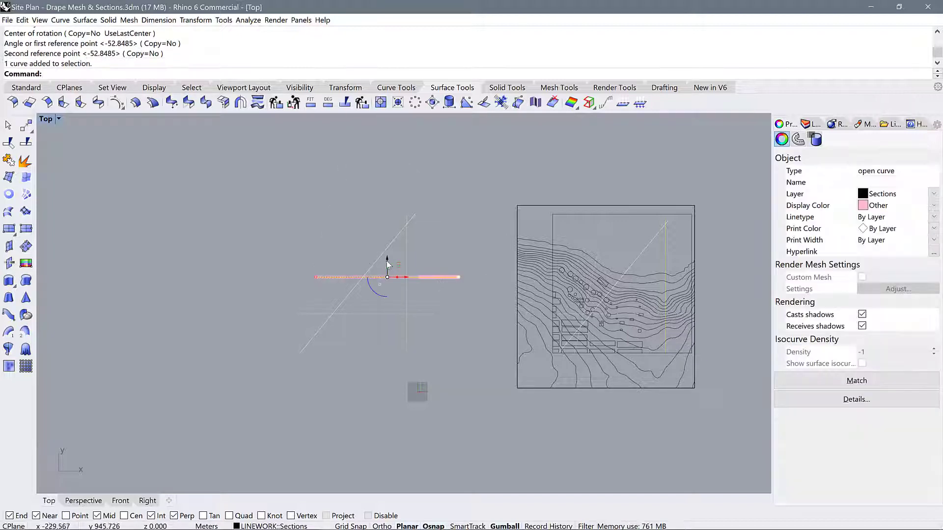
{"action": "left_click_drag", "start_coordinate": [386, 262], "coordinate": [387, 172]}
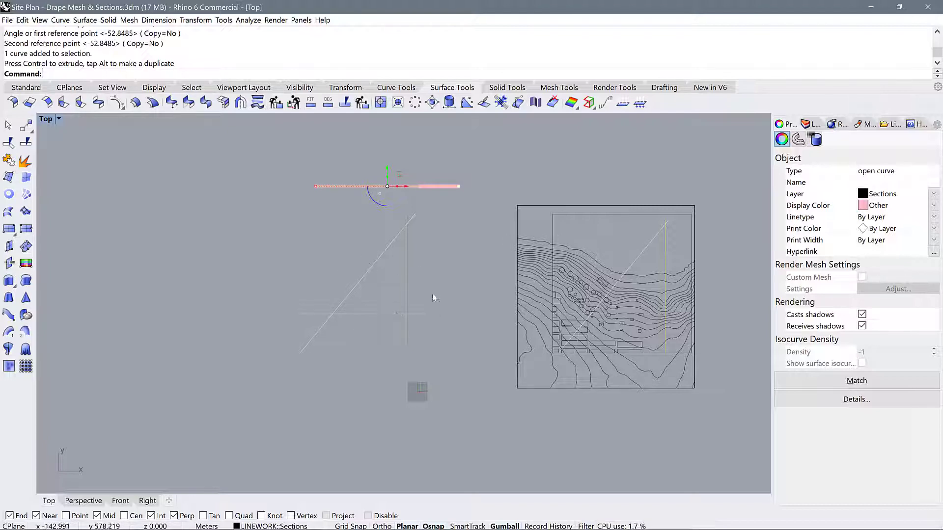
{"action": "left_click", "coordinate": [369, 270]}
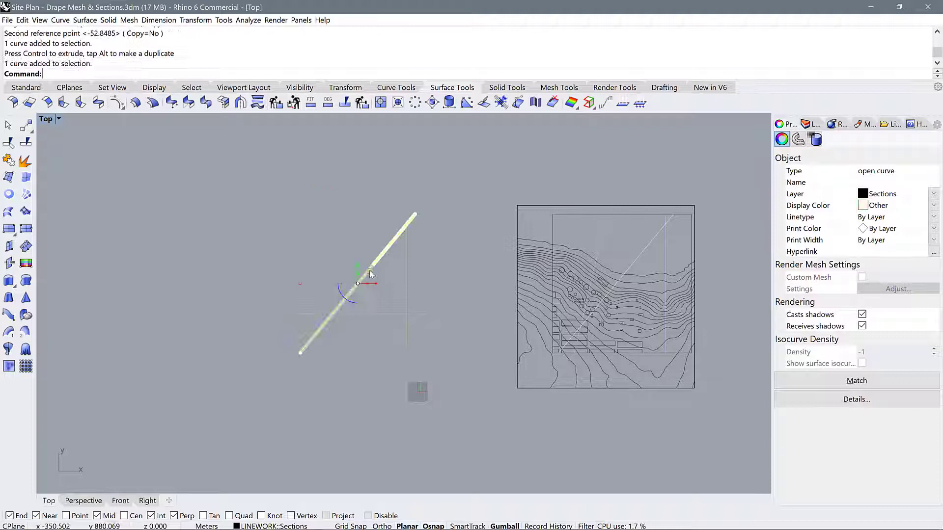
{"action": "key", "text": "Up"}
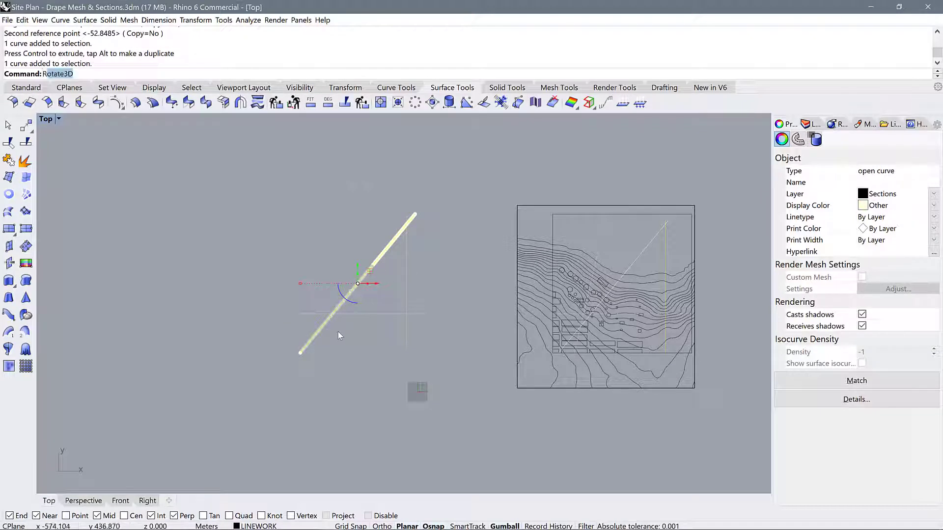
{"action": "type", "text": "RO"}
{"action": "key", "text": "Return"}
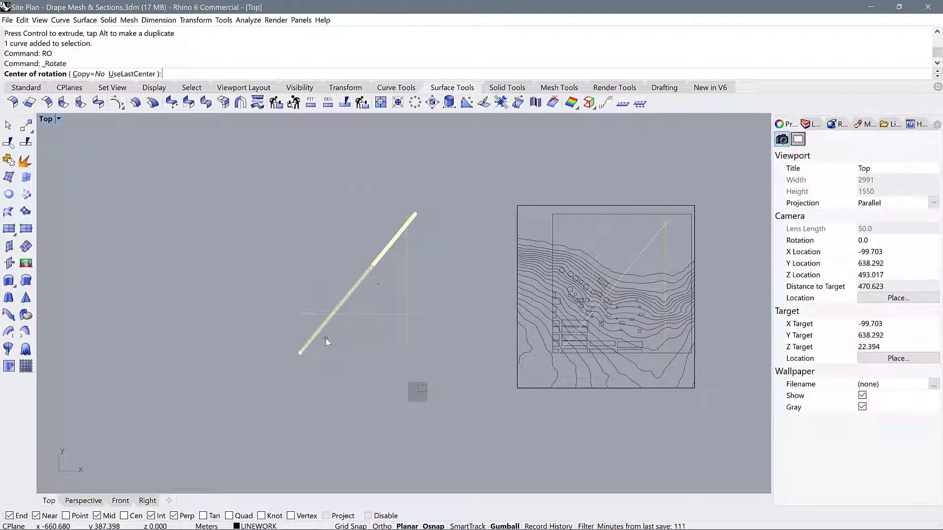
{"action": "left_click", "coordinate": [300, 352]}
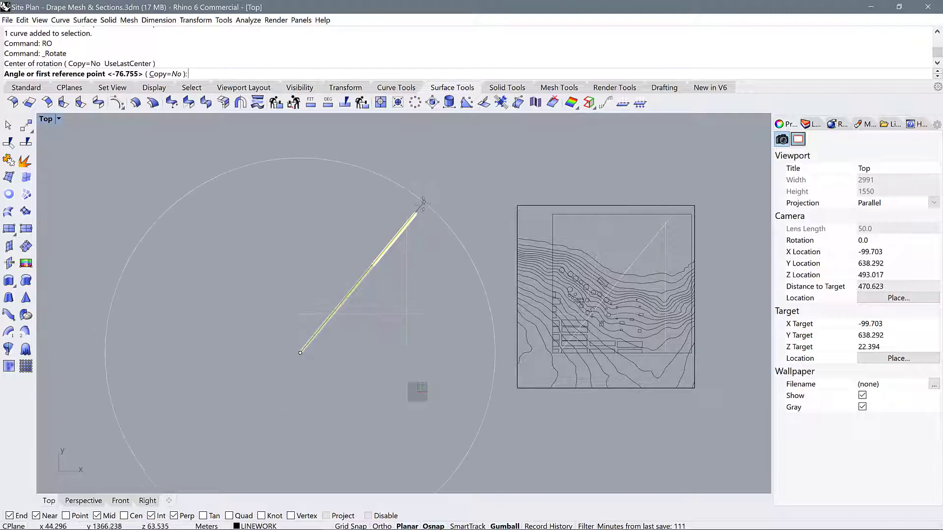
{"action": "left_click", "coordinate": [414, 214]}
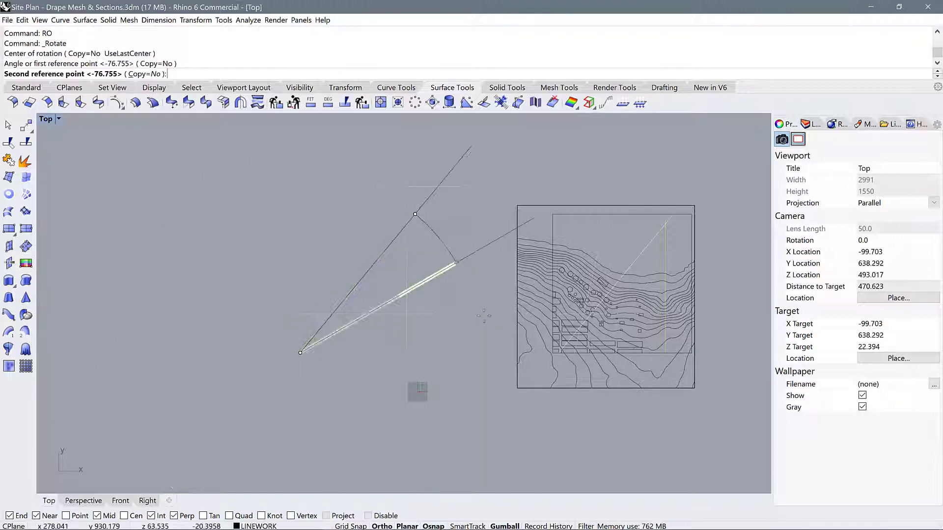
{"action": "left_click", "coordinate": [485, 344]}
{"action": "left_click_drag", "start_coordinate": [389, 339], "coordinate": [390, 204]}
Turn the orange line 90° to horizontal and move the orange and lavender lines up into the stack.
{"action": "left_click", "coordinate": [406, 268]}
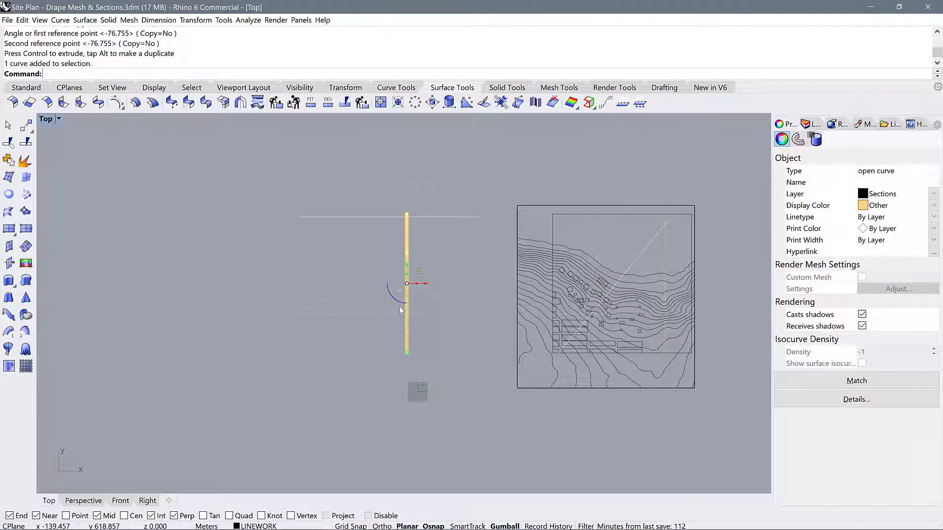
{"action": "left_click_drag", "start_coordinate": [404, 306], "coordinate": [364, 273]}
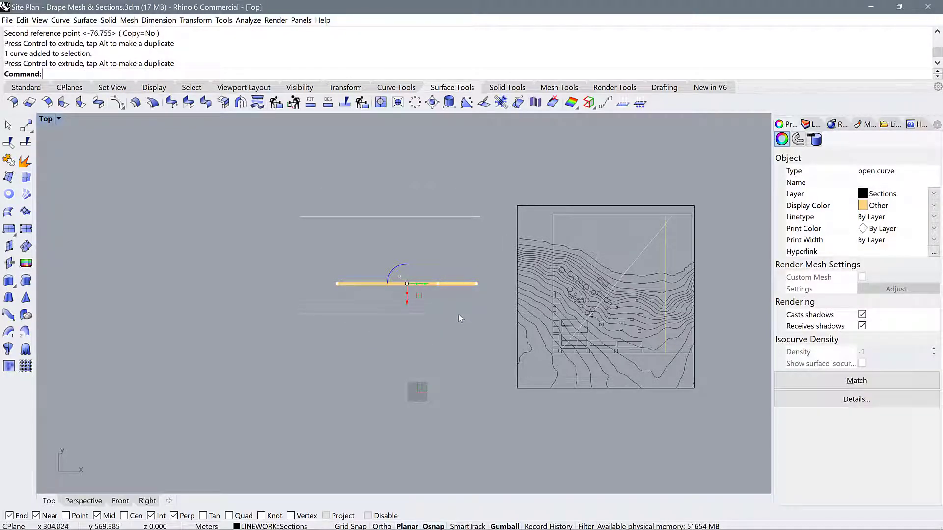
{"action": "left_click_drag", "start_coordinate": [408, 302], "coordinate": [426, 242]}
{"action": "key", "text": "Escape"}
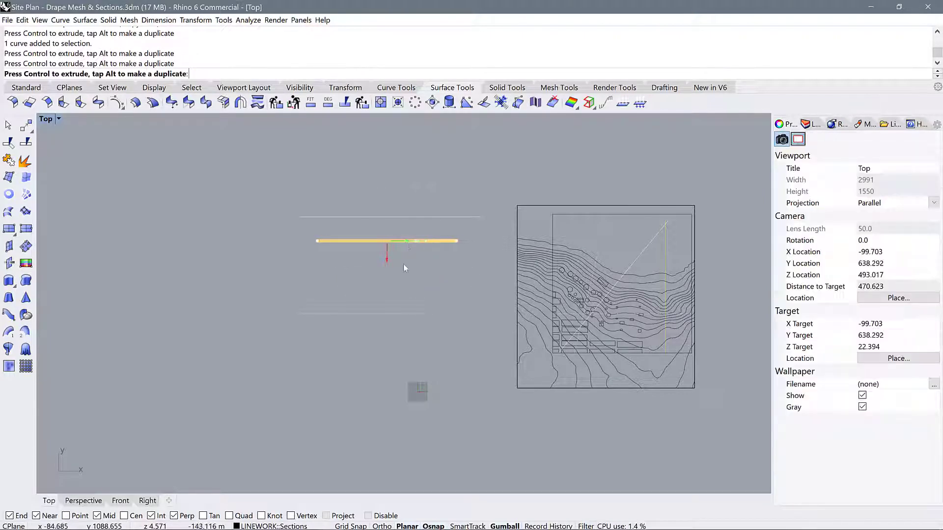
{"action": "left_click", "coordinate": [391, 312]}
{"action": "left_click_drag", "start_coordinate": [372, 319], "coordinate": [391, 254]}
{"action": "key", "text": "Escape"}
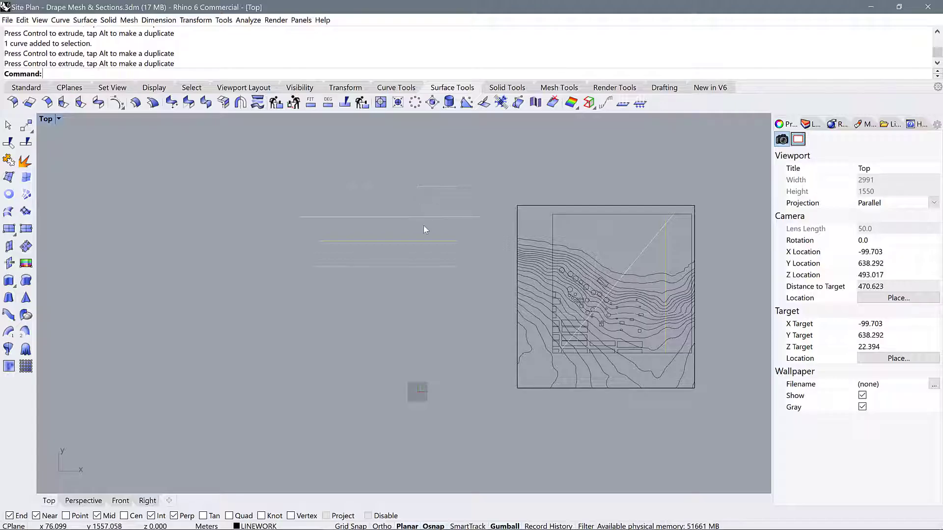
{"action": "double_click", "coordinate": [47, 120]}
{"action": "double_click", "coordinate": [426, 122]}
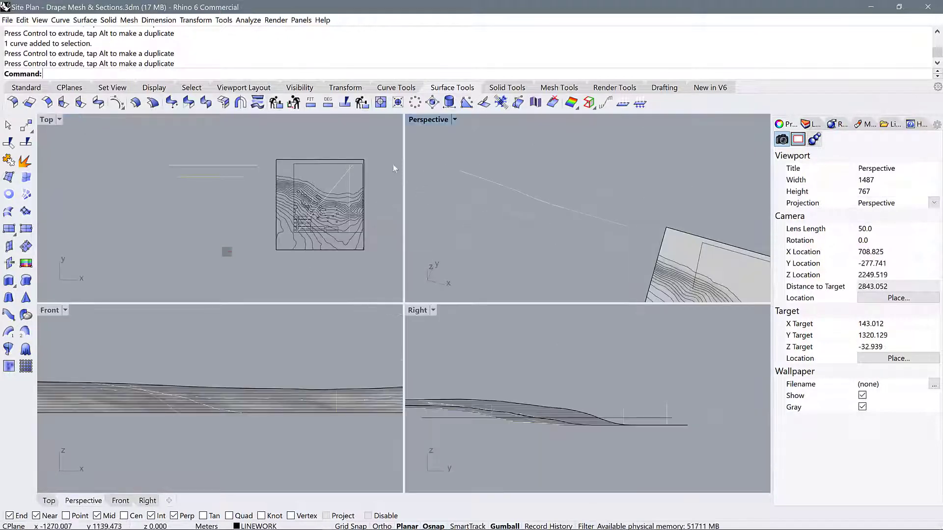
{"action": "left_click", "coordinate": [43, 124]}
{"action": "double_click", "coordinate": [43, 124]}
{"action": "scroll", "coordinate": [412, 183], "scroll_direction": "up", "scroll_amount": 2}
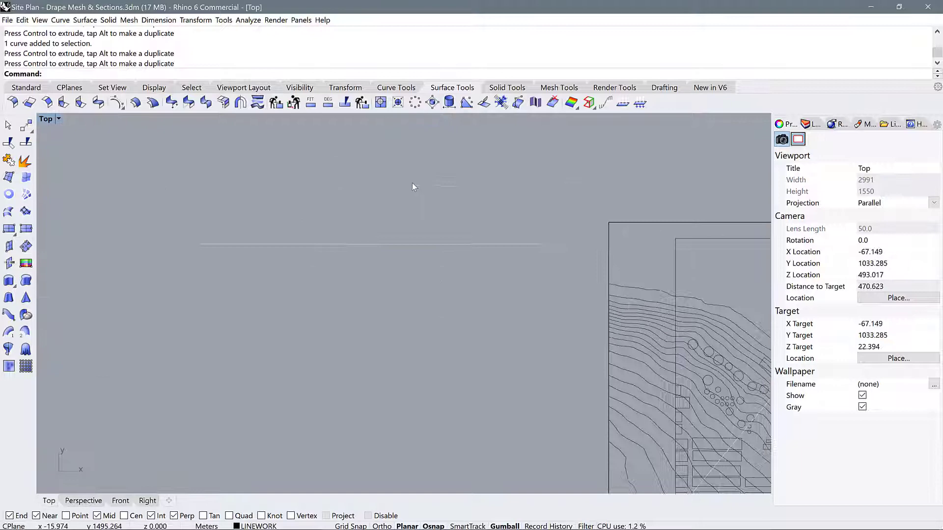
{"action": "scroll", "coordinate": [244, 219], "scroll_direction": "down", "scroll_amount": 3}
{"action": "scroll", "coordinate": [219, 298], "scroll_direction": "up", "scroll_amount": 3}
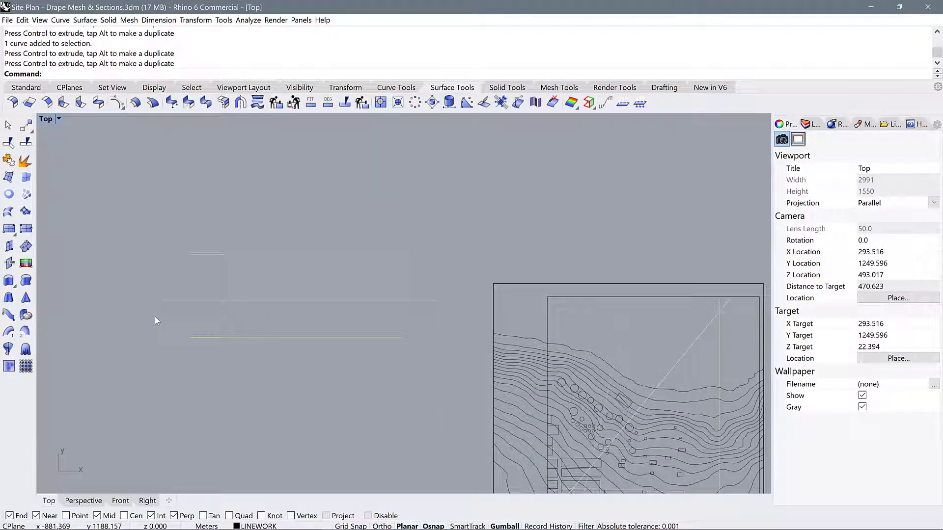
Start Rotate3D on the topmost section line and set the axis start at its left end.
{"action": "type", "text": "Rotate3D"}
{"action": "key", "text": "Return"}
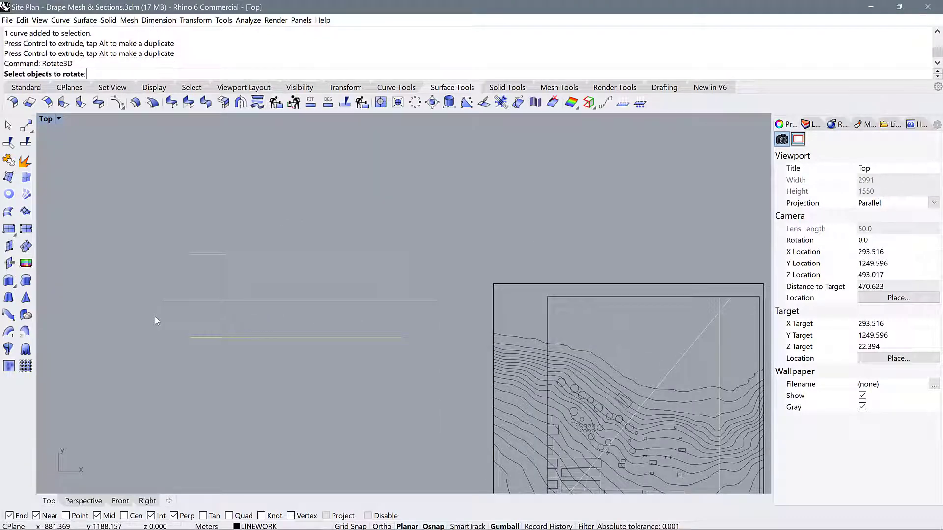
{"action": "left_click", "coordinate": [199, 255]}
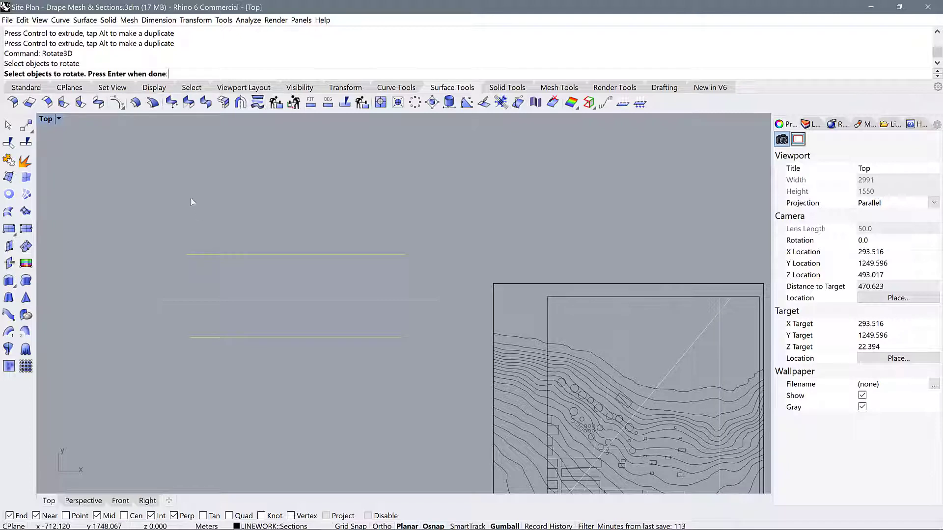
{"action": "key", "text": "Return"}
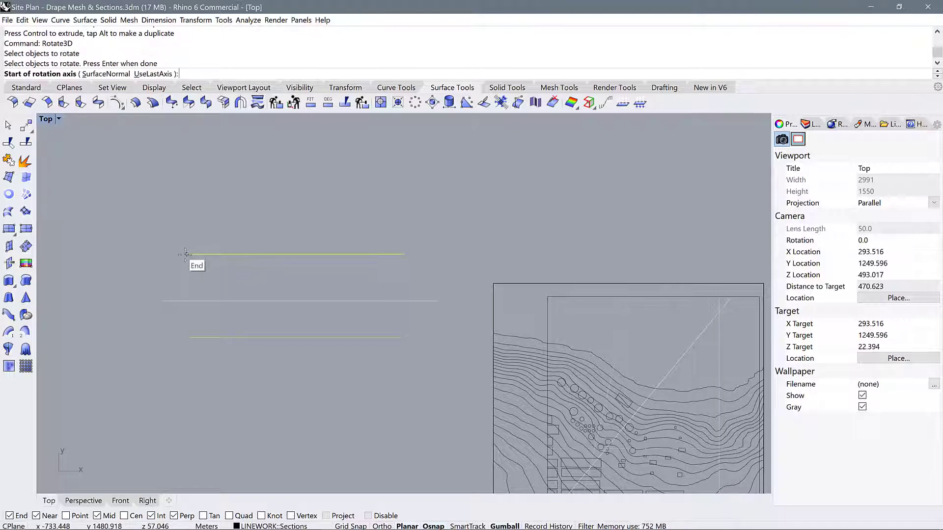
{"action": "left_click", "coordinate": [186, 254]}
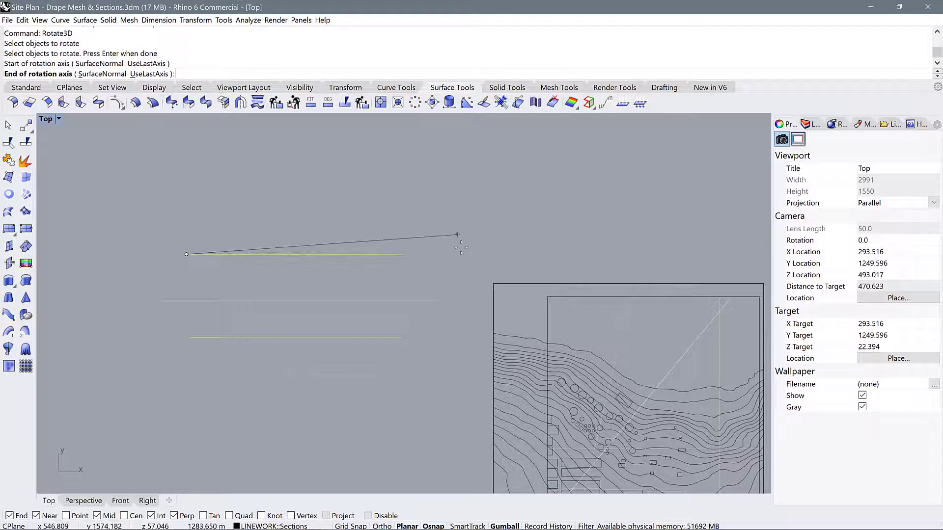
{"action": "key", "text": "F8"}
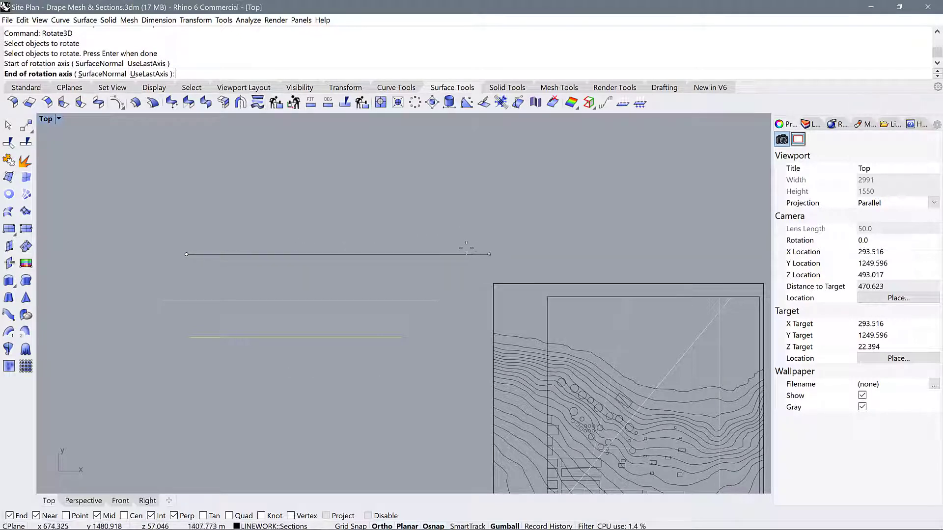
{"action": "key", "text": "F8"}
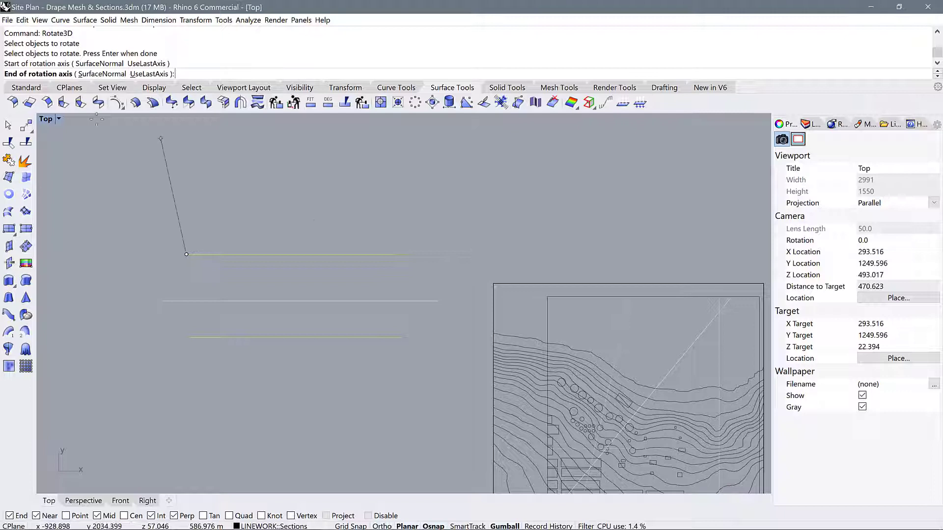
In the four-view layout, set the axis end along the line and turn it -90°.
{"action": "double_click", "coordinate": [45, 119]}
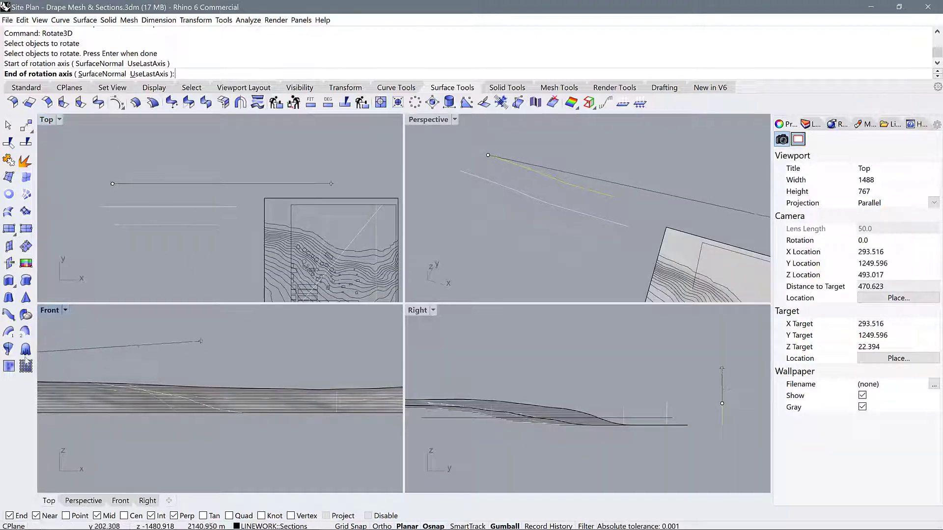
{"action": "scroll", "coordinate": [262, 350], "scroll_direction": "down", "scroll_amount": 10}
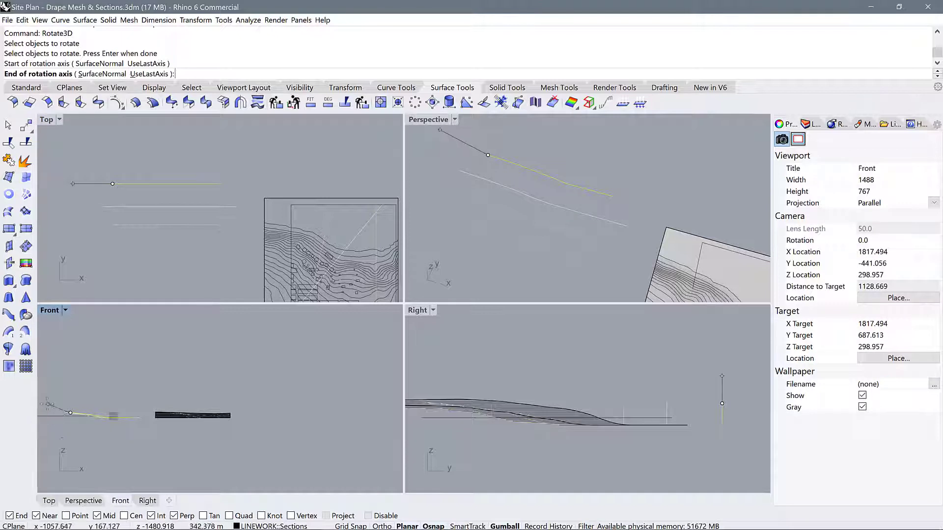
{"action": "scroll", "coordinate": [48, 404], "scroll_direction": "up", "scroll_amount": 6}
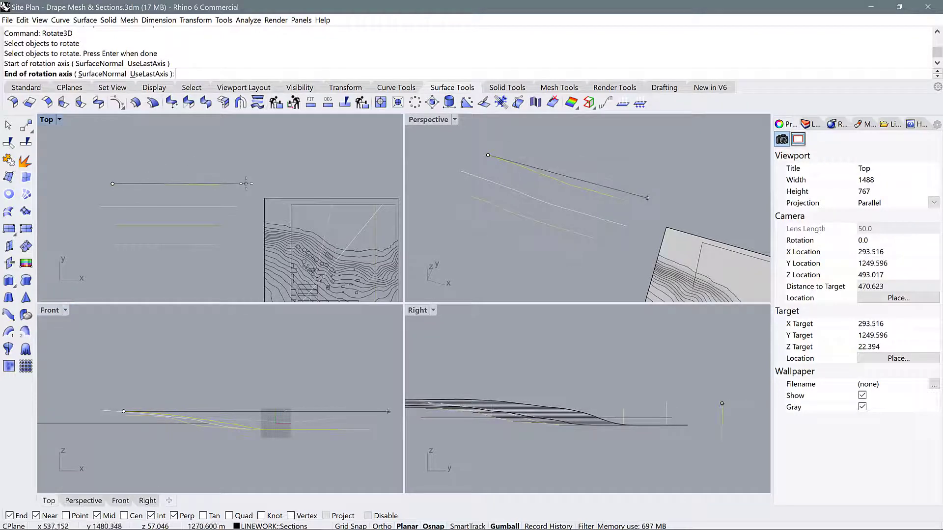
{"action": "key", "text": "F8"}
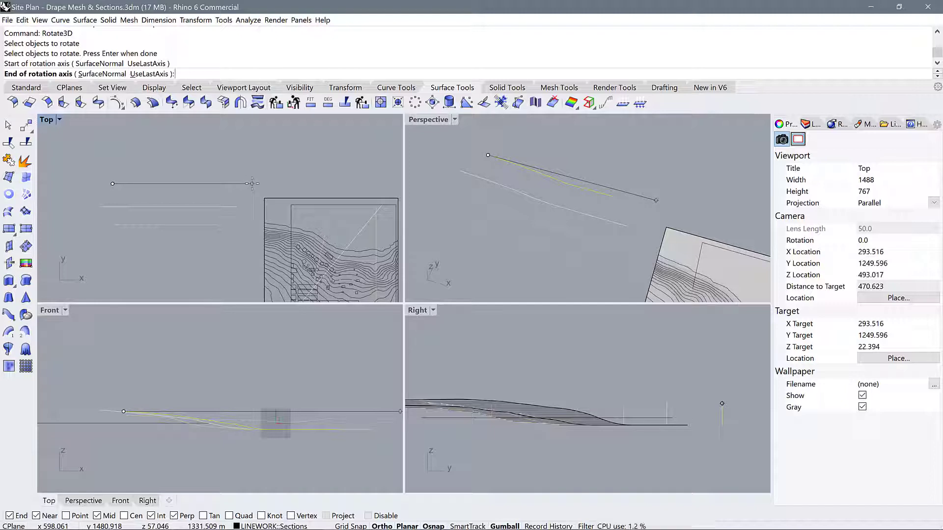
{"action": "left_click", "coordinate": [252, 184]}
{"action": "key", "text": "F8"}
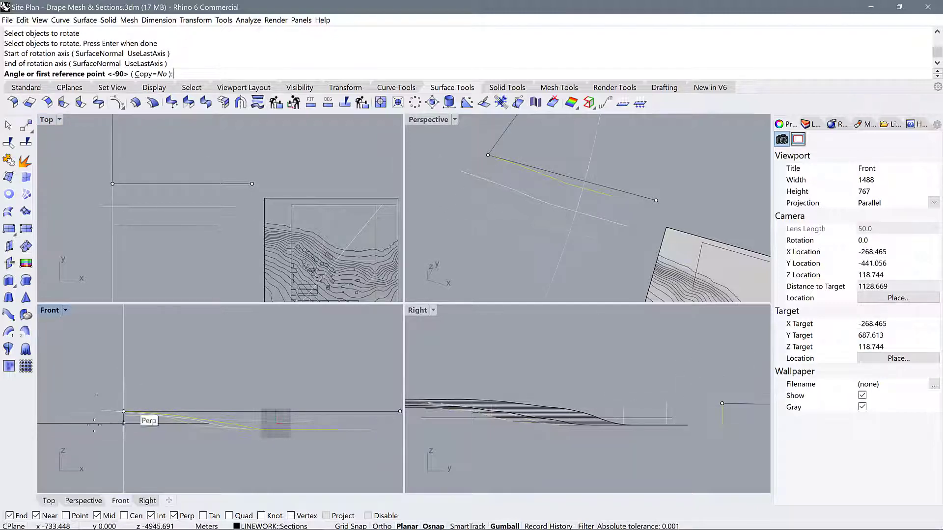
{"action": "left_click", "coordinate": [124, 377]}
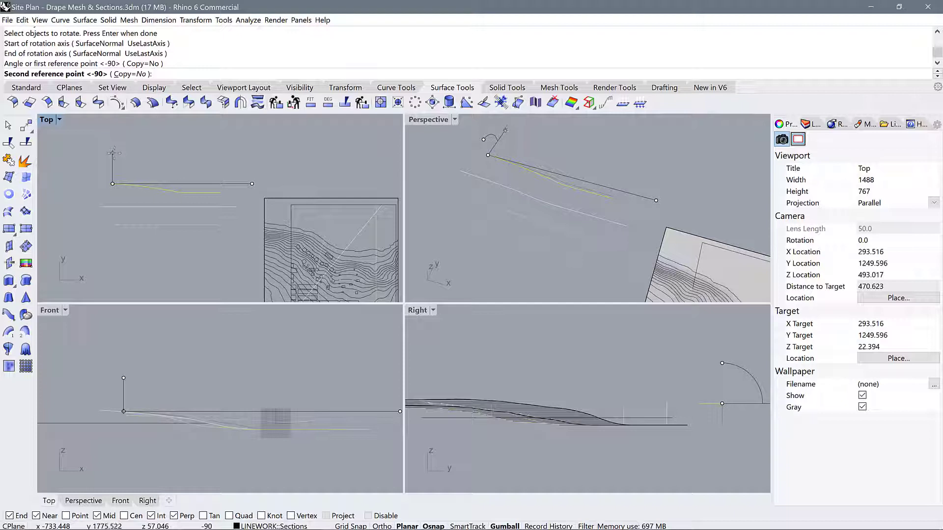
{"action": "left_click", "coordinate": [114, 153]}
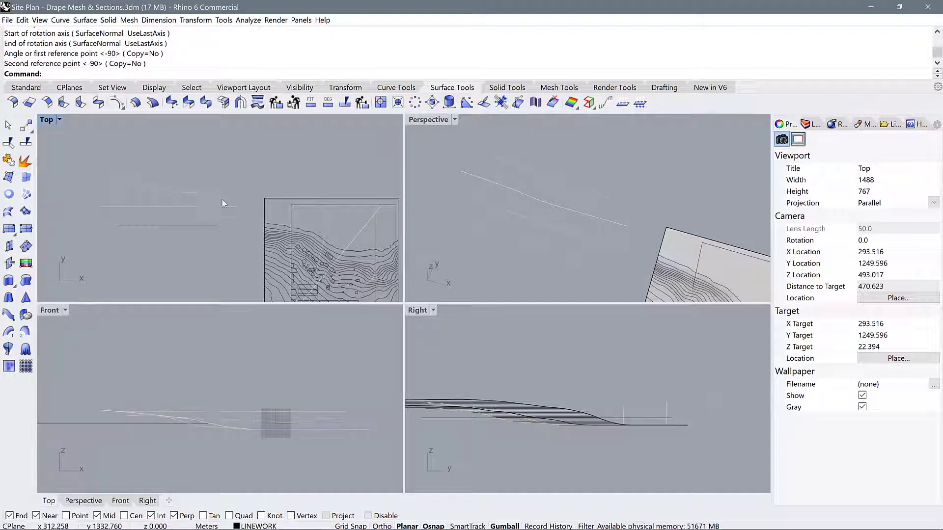
Rotate the cream section curve 90° upright with Rotate3D about an axis along its length.
{"action": "left_click", "coordinate": [146, 207]}
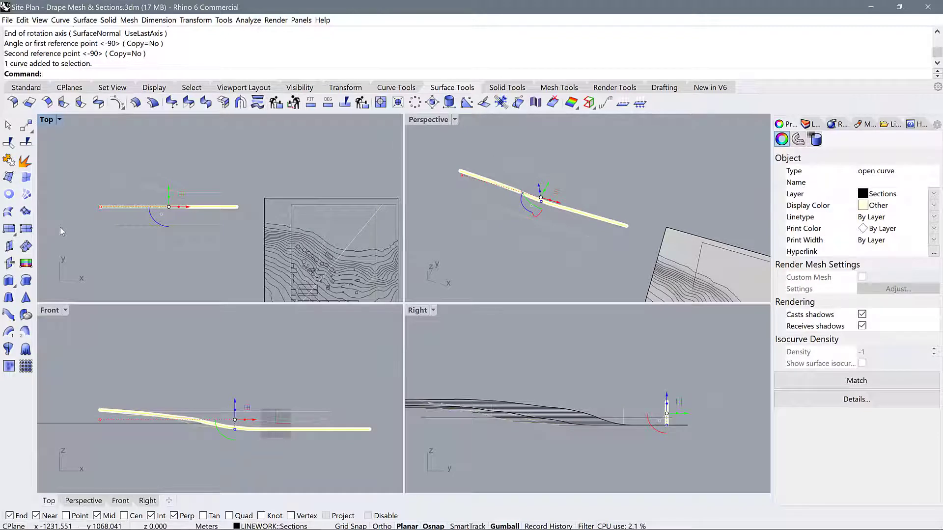
{"action": "key", "text": "Return"}
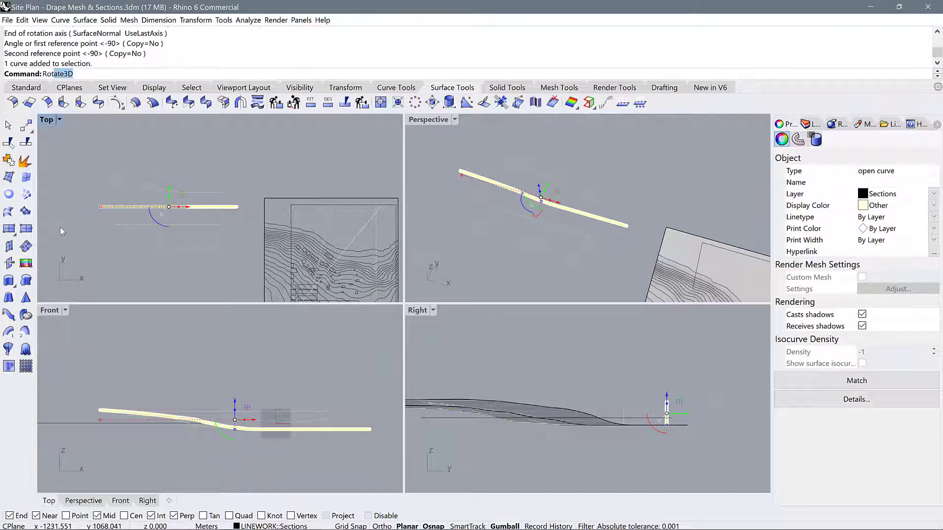
{"action": "left_click", "coordinate": [101, 207]}
{"action": "left_click", "coordinate": [252, 207]}
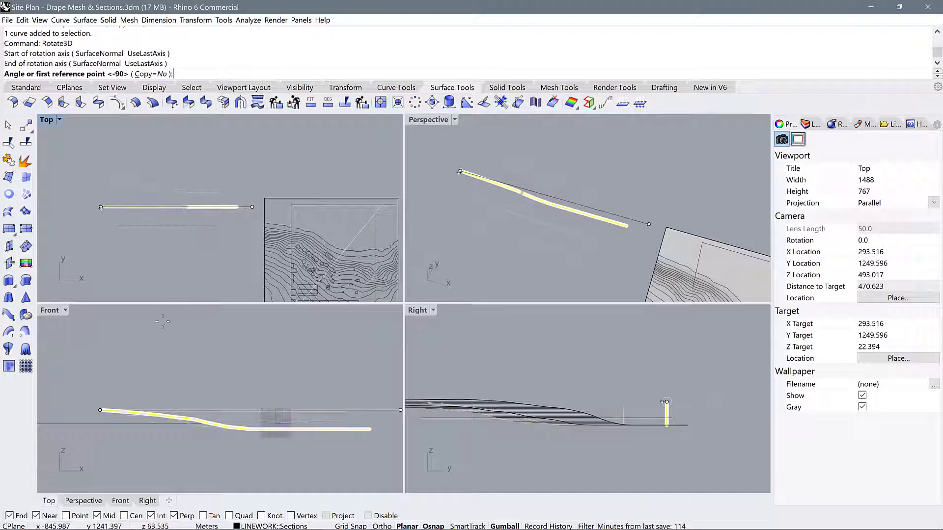
{"action": "left_click", "coordinate": [100, 327]}
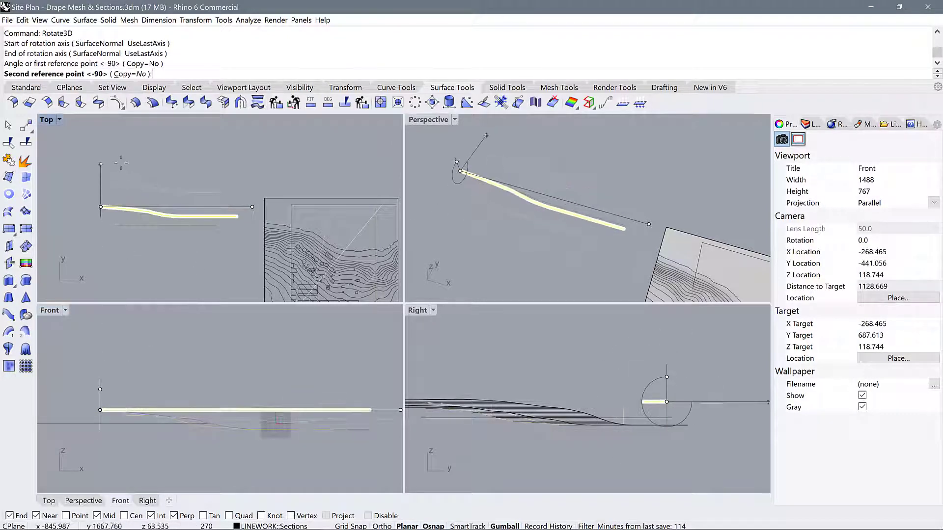
{"action": "left_click", "coordinate": [119, 162]}
Rotate the orange section curve 90° upright about an axis along its own length.
{"action": "left_click", "coordinate": [125, 224]}
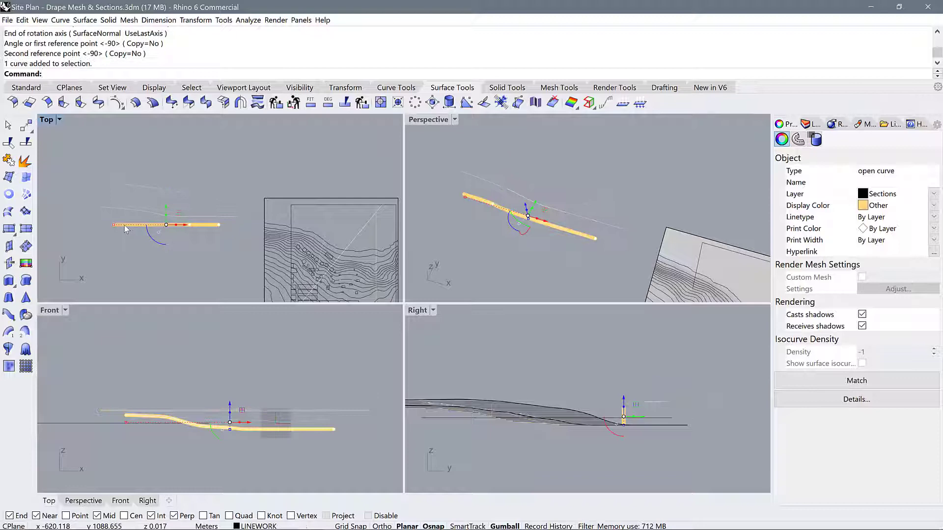
{"action": "right_click", "coordinate": [125, 225]}
{"action": "left_click", "coordinate": [113, 225]}
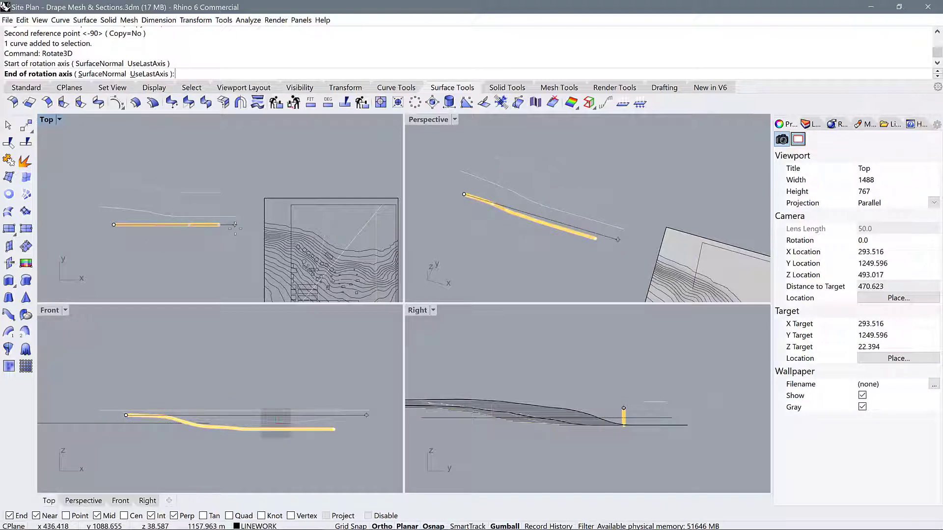
{"action": "left_click", "coordinate": [240, 224]}
{"action": "left_click", "coordinate": [126, 380]}
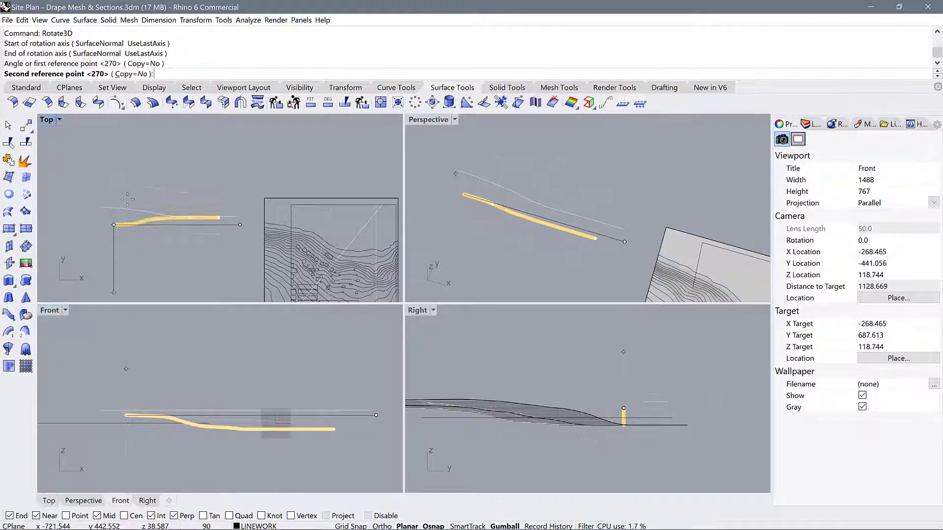
{"action": "left_click", "coordinate": [125, 245]}
Rotate the pale lavender section curve 90° upright about its length, then clear the selection.
{"action": "left_click", "coordinate": [132, 244]}
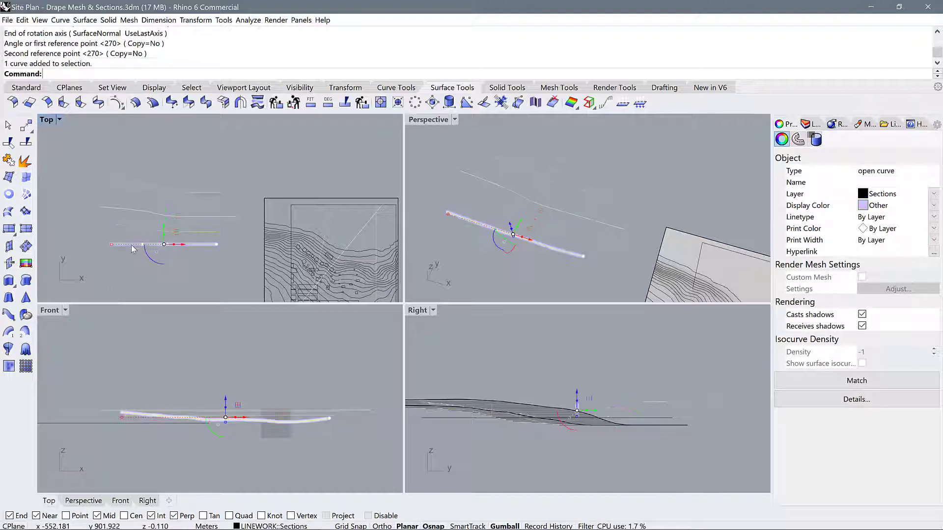
{"action": "right_click", "coordinate": [131, 245]}
{"action": "left_click", "coordinate": [111, 245]}
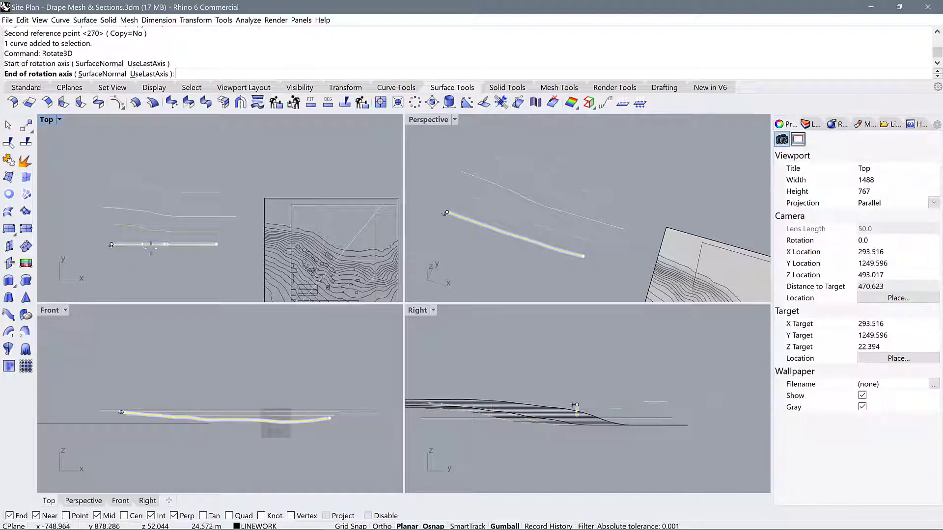
{"action": "left_click", "coordinate": [230, 244]}
{"action": "left_click", "coordinate": [123, 373]}
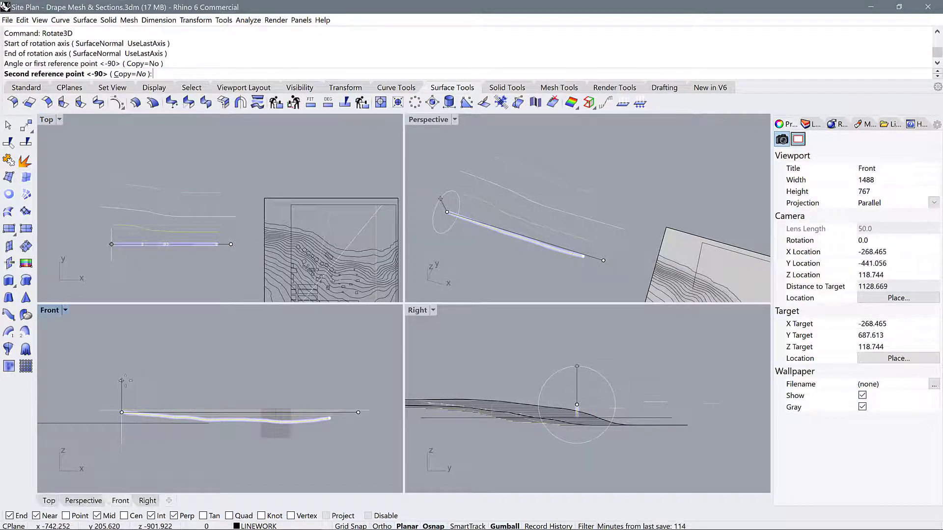
{"action": "left_click", "coordinate": [129, 217]}
{"action": "left_click", "coordinate": [215, 169]}
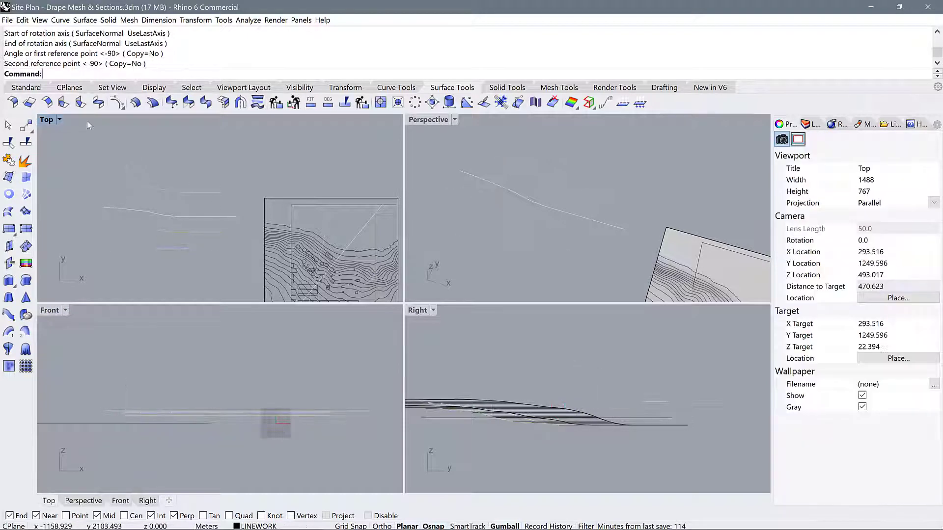
Maximize the Top viewport and zoom in on the site plan and upright section lines.
{"action": "scroll", "coordinate": [126, 167], "scroll_direction": "down", "scroll_amount": 1}
{"action": "scroll", "coordinate": [197, 234], "scroll_direction": "up", "scroll_amount": 1}
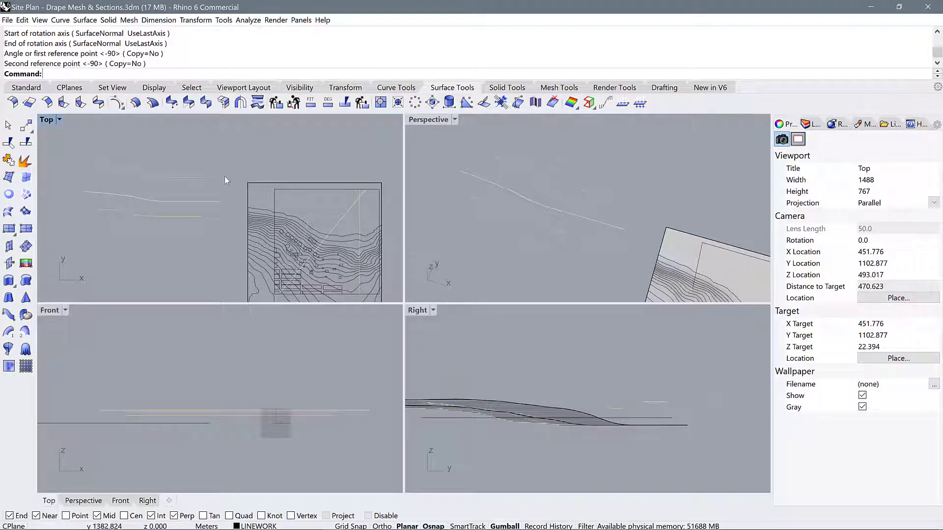
{"action": "double_click", "coordinate": [47, 120]}
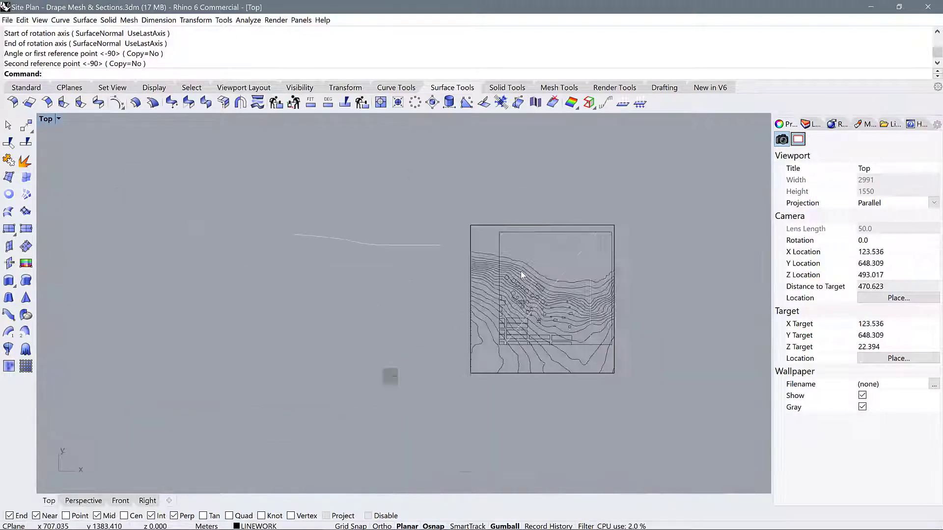
{"action": "scroll", "coordinate": [521, 273], "scroll_direction": "up", "scroll_amount": 4}
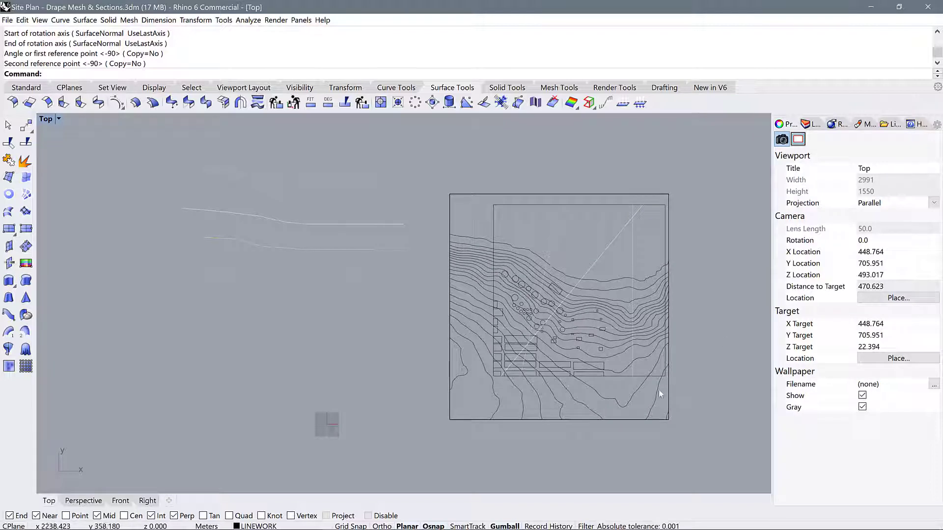